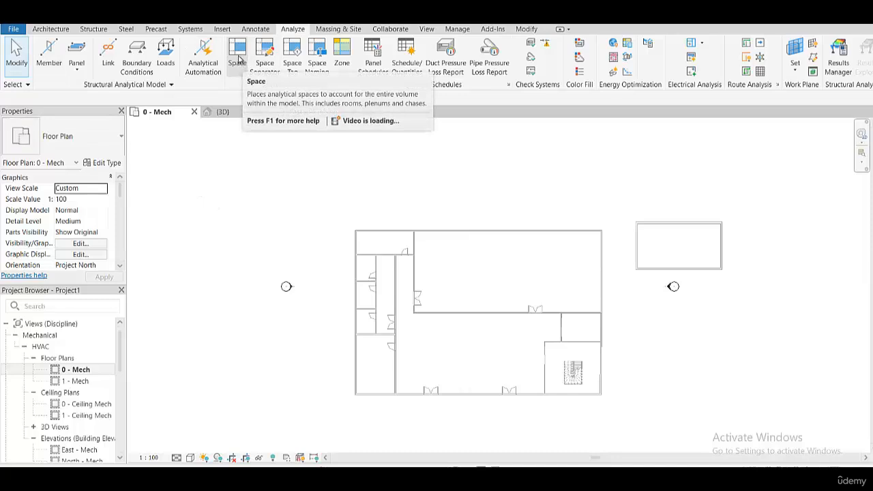
Step: Duplicate the 0 - Mech and 1 - Mech HVAC floor plan views with the plain Duplicate option
left_click(87, 370)
right_click(86, 370)
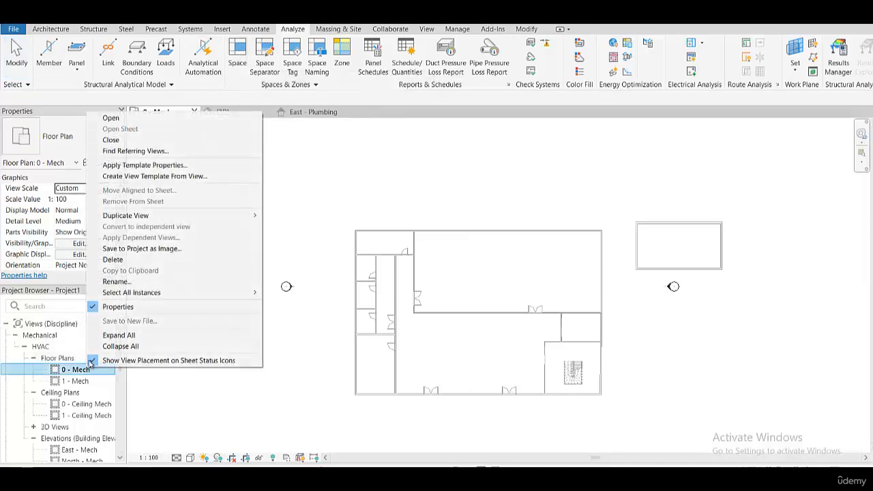
mouse_move(129, 220)
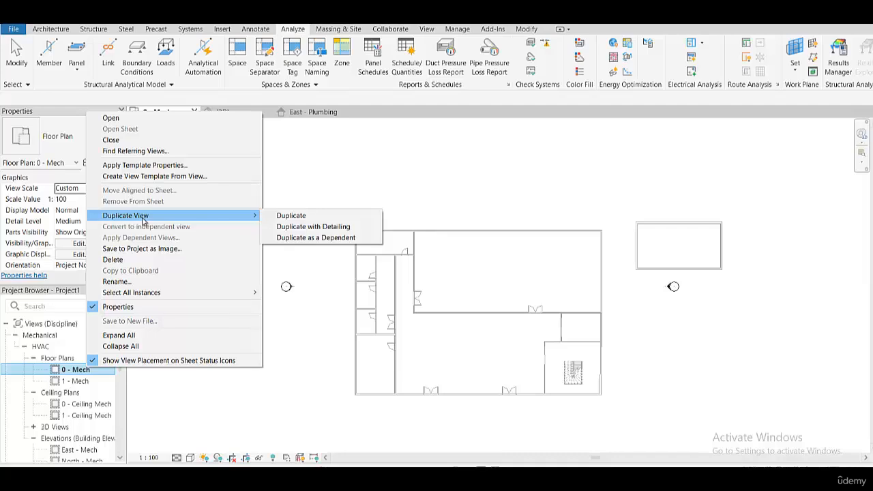
left_click(292, 216)
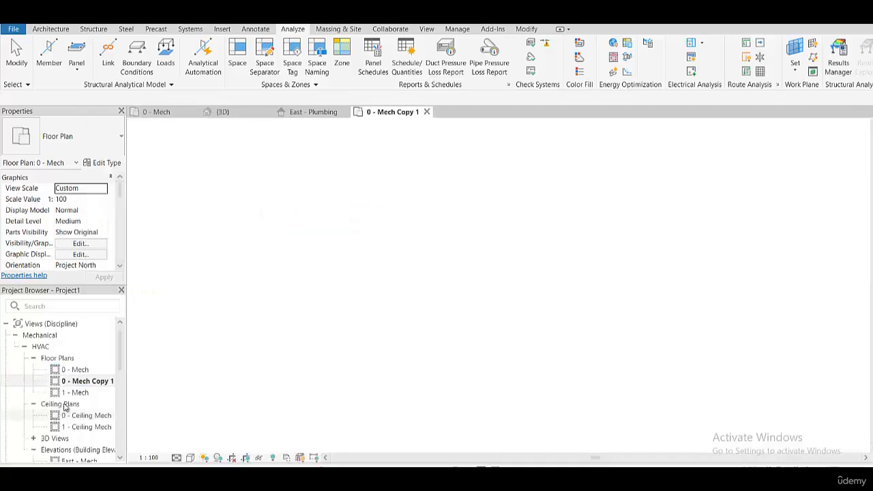
right_click(73, 393)
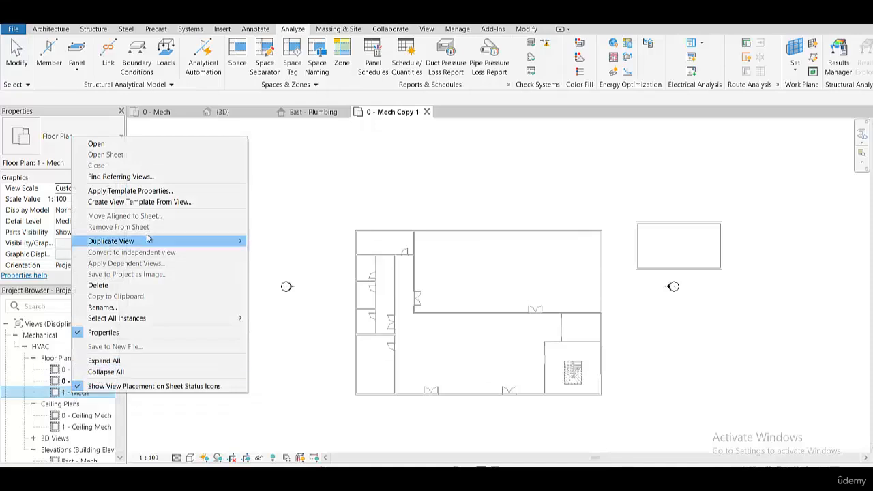
mouse_move(154, 241)
left_click(253, 242)
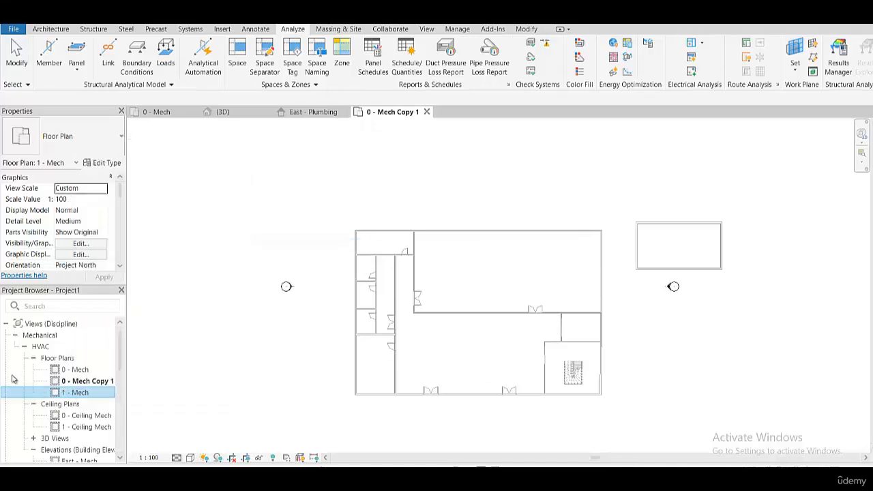
Step: Rename the copied ground-level plan 0 - Mech Copy 1 as 0 - Mech Spaces
right_click(97, 384)
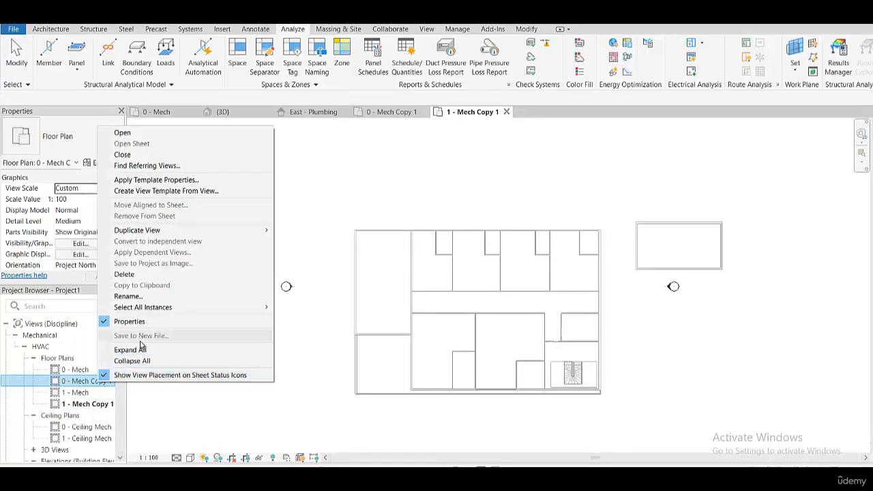
left_click(136, 299)
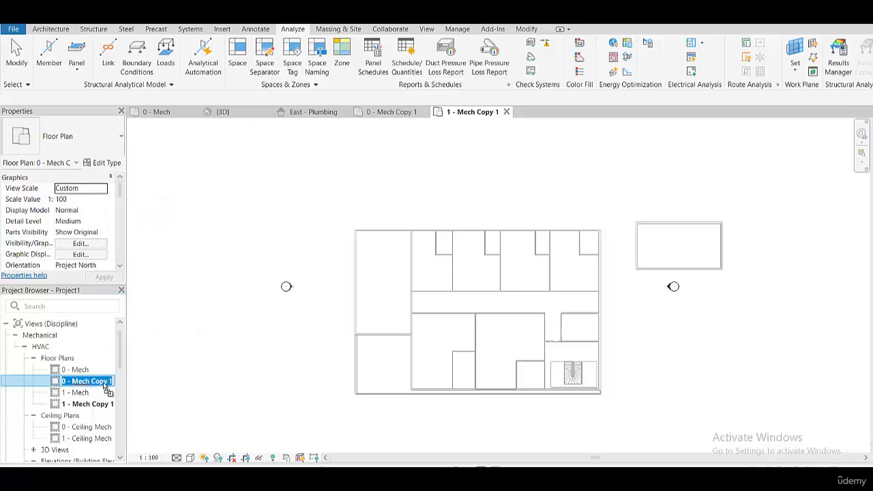
left_click(98, 383)
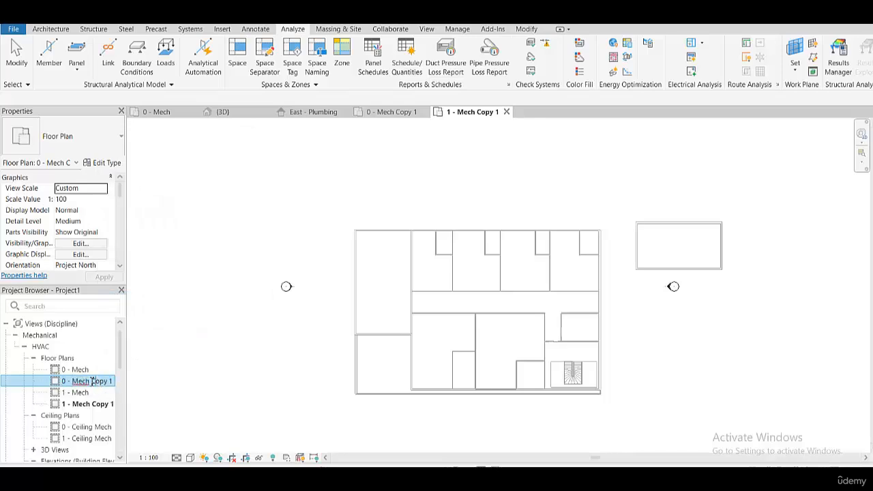
left_click_drag(91, 383, 117, 386)
type("Spaces")
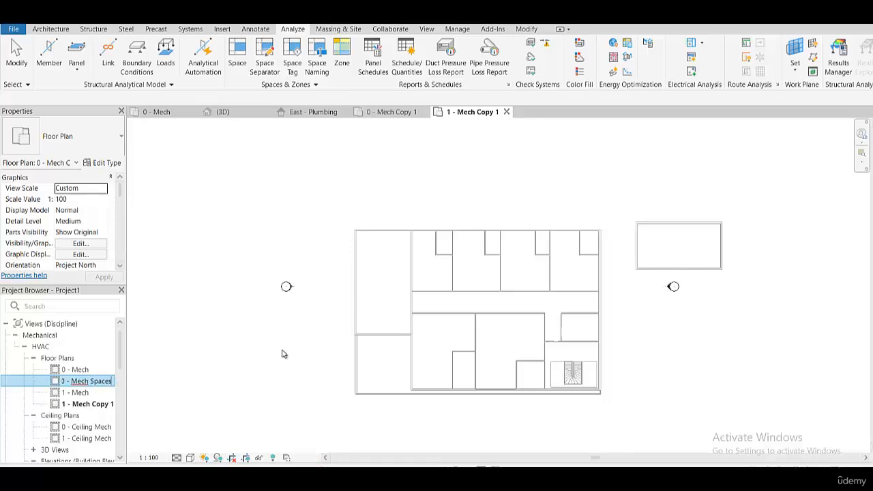
left_click(282, 351)
Step: Rename the copied upper-level plan 1 - Mech Copy 1 as 1 - Mech Spaces
right_click(85, 404)
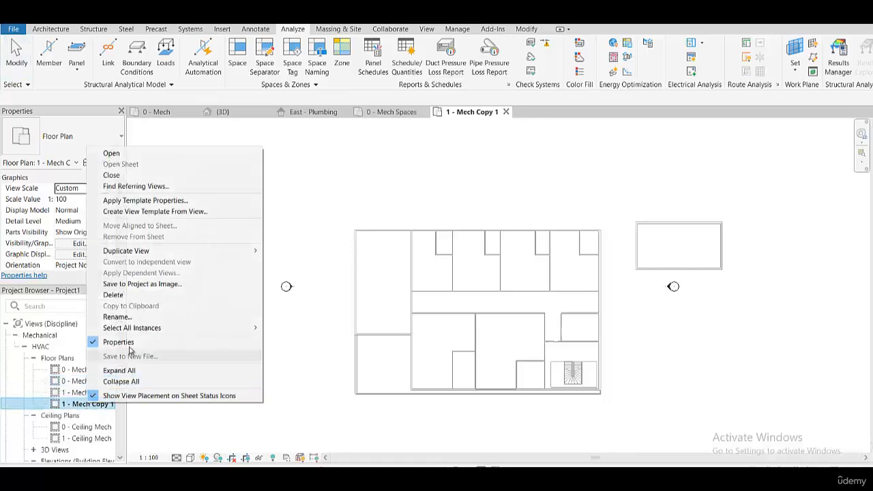
left_click(117, 317)
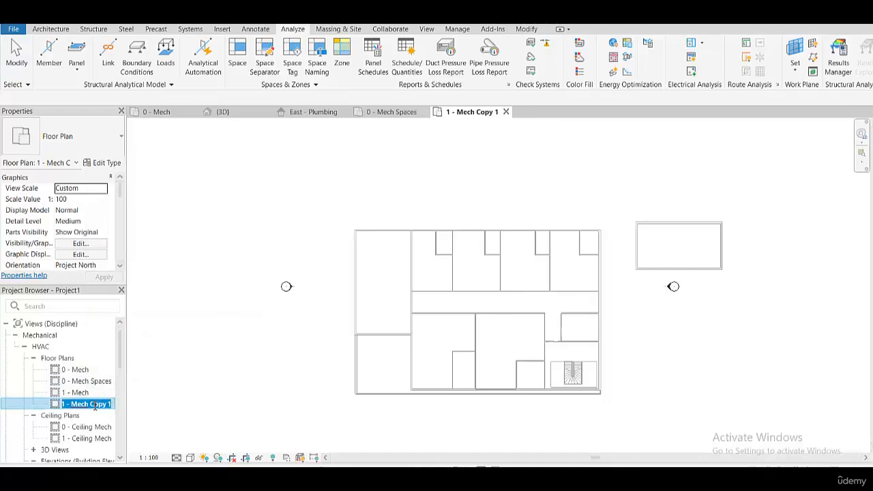
left_click(91, 403)
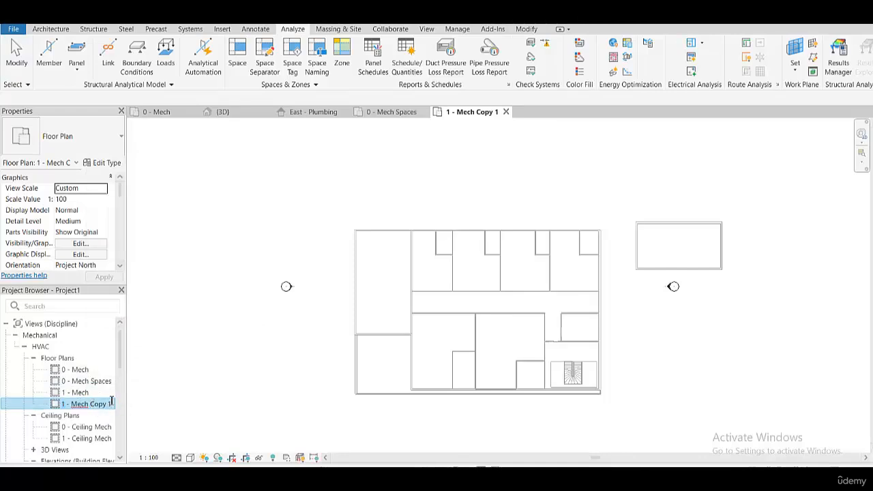
key("BackSpace")
key("BackSpace")
key("BackSpace")
key("BackSpace")
key("BackSpace")
key("BackSpace")
key("BackSpace")
key("Return")
Step: Open the 0 - Mech Spaces plan and place a tagged space in the largest room, along the building's upper edge
double_click(94, 381)
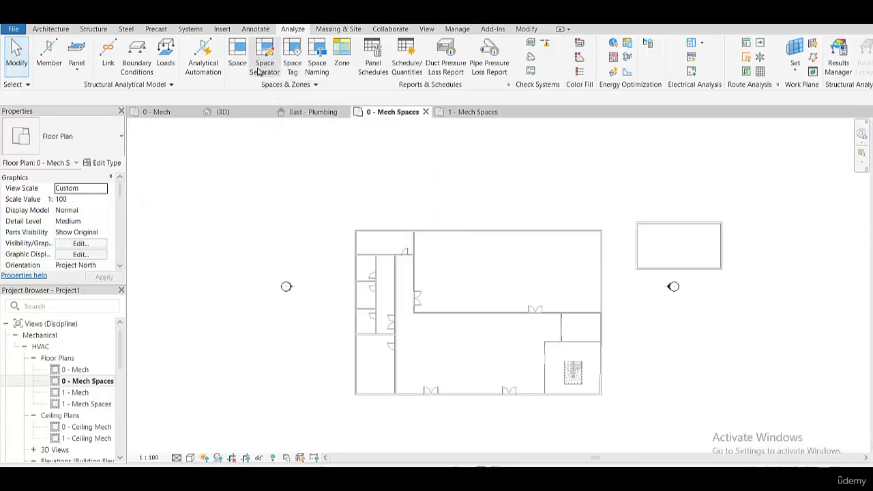
left_click(244, 53)
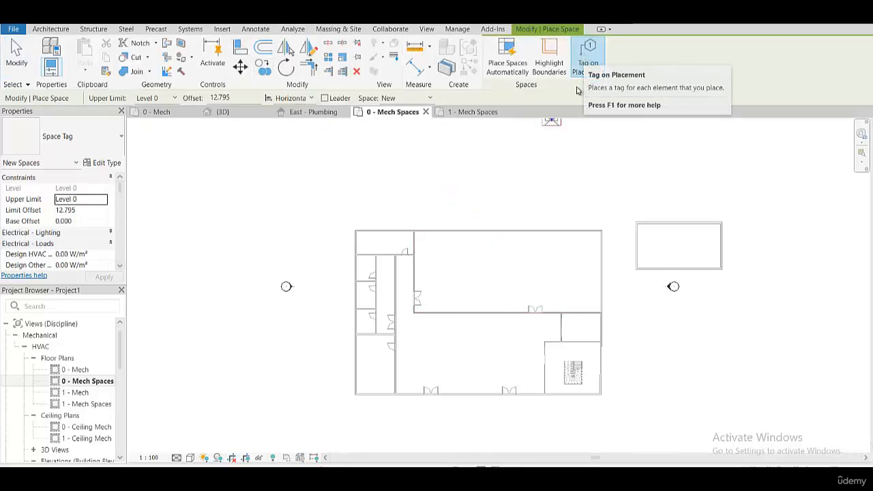
scroll(492, 267, "up", 1)
scroll(491, 266, "up", 1)
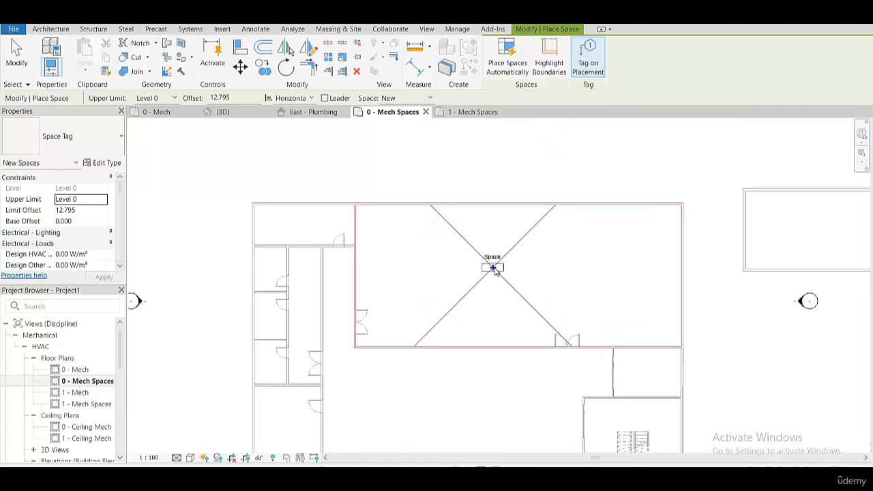
left_click(502, 270)
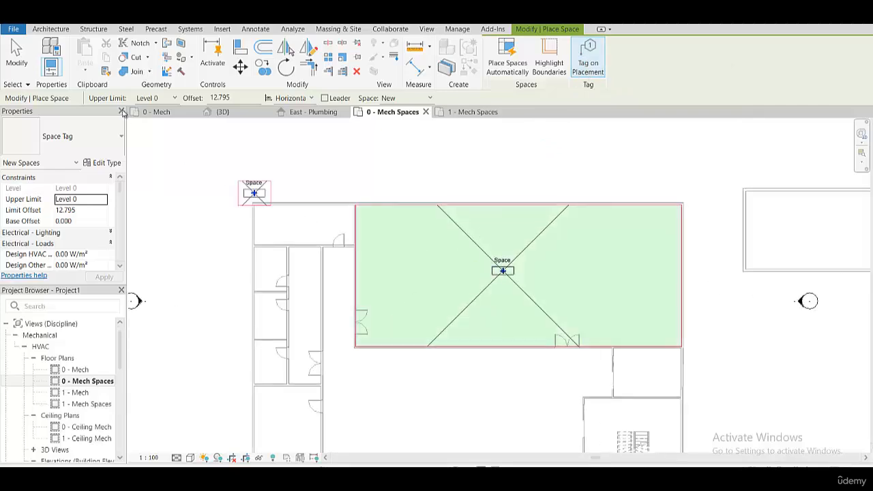
left_click(16, 54)
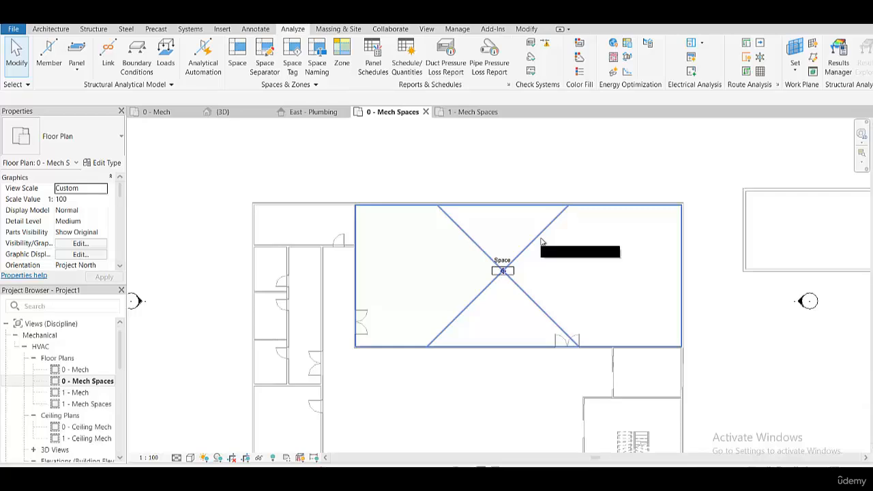
Step: Select the placed space and compare its upper limit and offset with the level heights in the East - Plumbing elevation
left_click(541, 241)
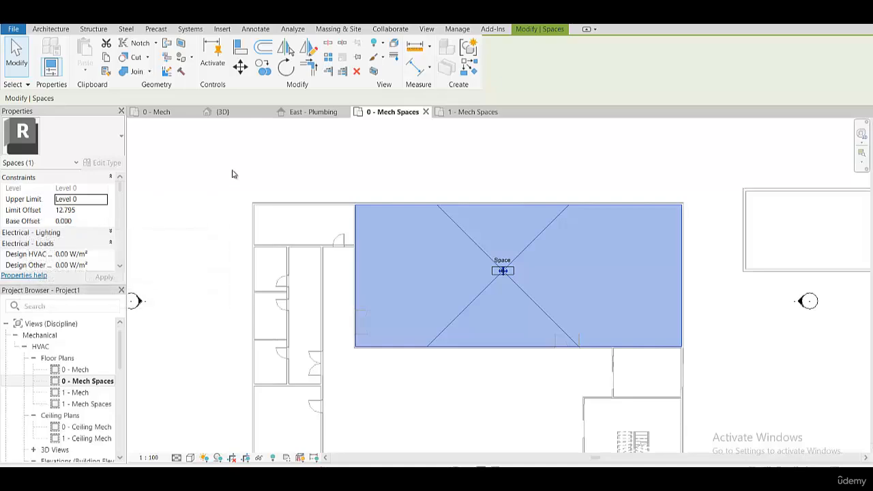
left_click(313, 112)
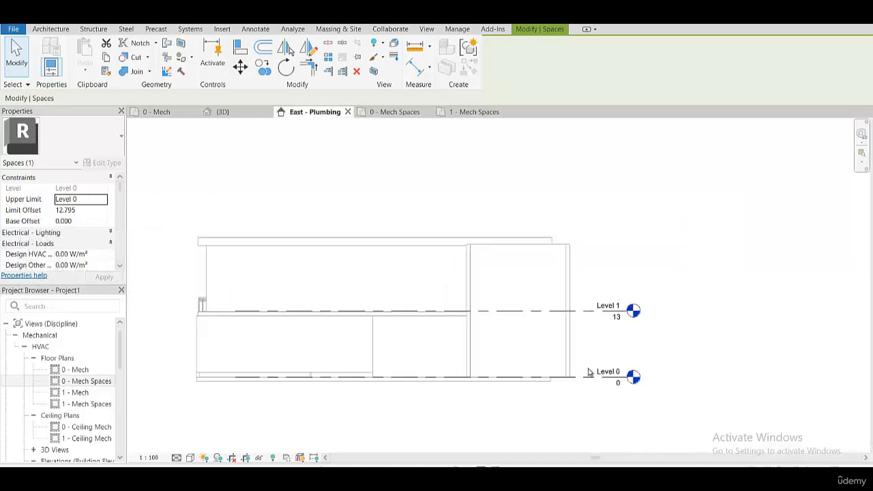
scroll(588, 373, "up", 3)
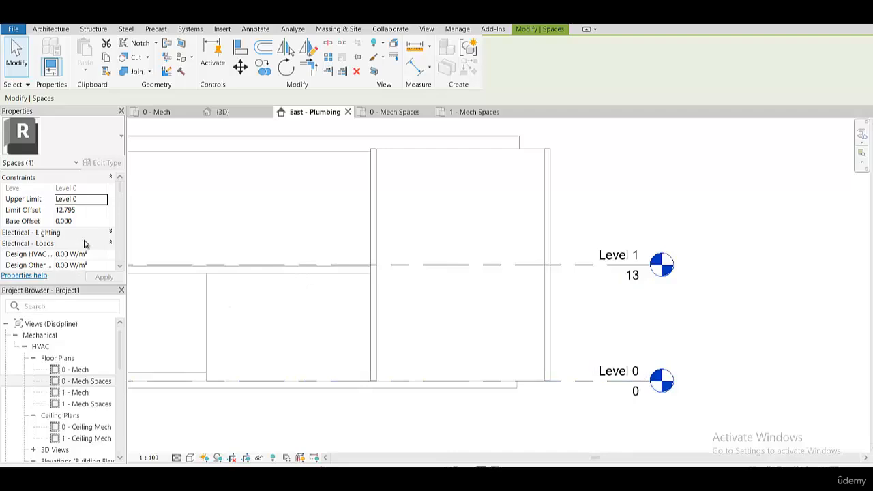
scroll(94, 216, "down", 2)
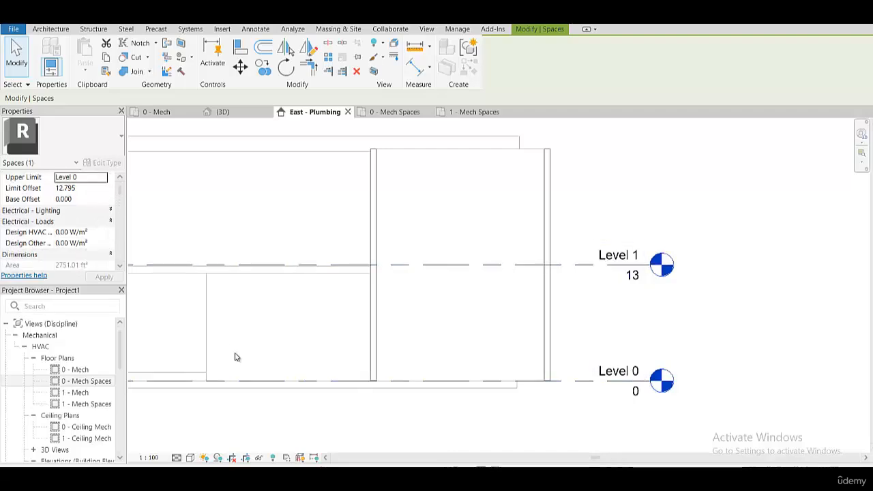
left_click(75, 165)
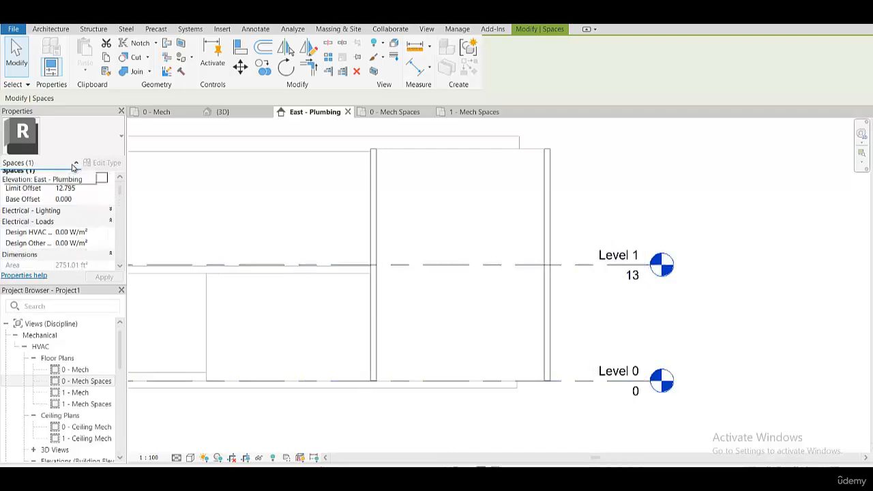
left_click(75, 166)
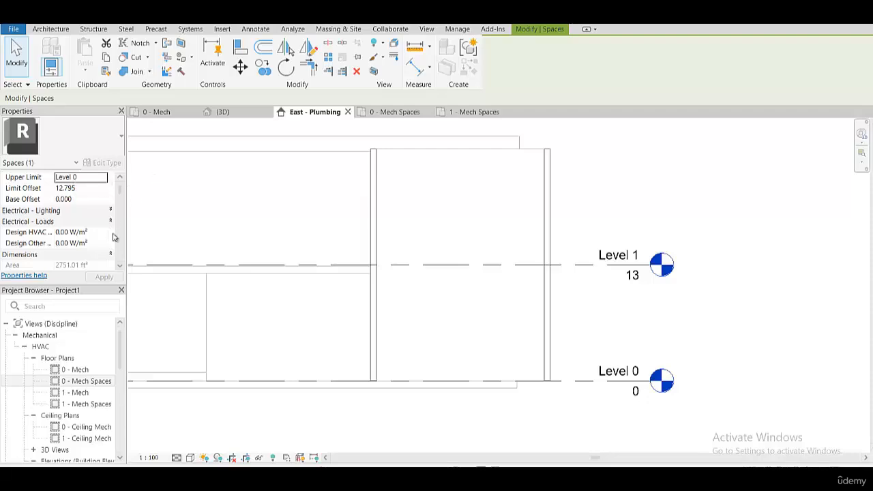
Step: In the 0 - Mech Spaces plan, set the placed space's number to 1 and its name to Dining Hall
double_click(87, 380)
left_click(488, 244)
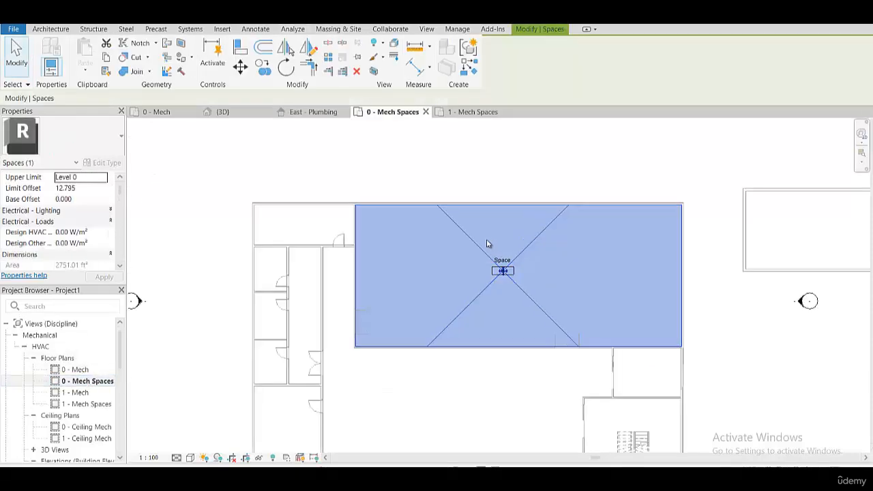
scroll(117, 220, "down", 1)
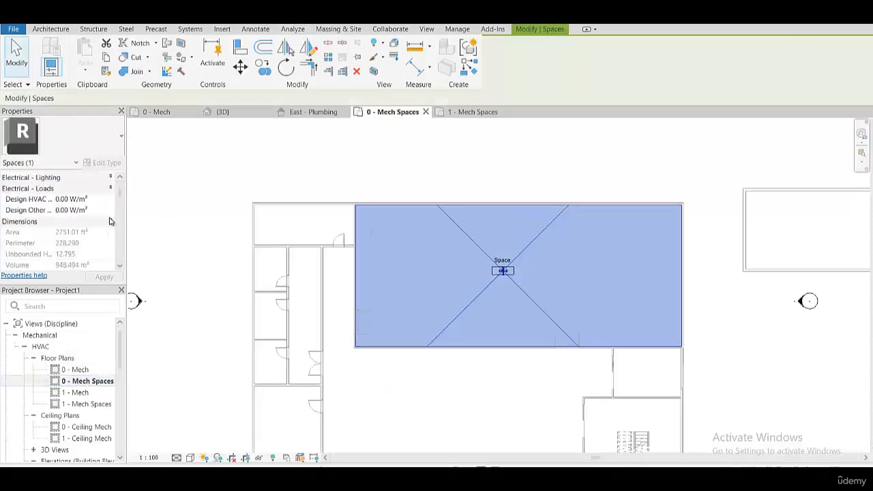
scroll(109, 221, "down", 2)
scroll(109, 221, "down", 3)
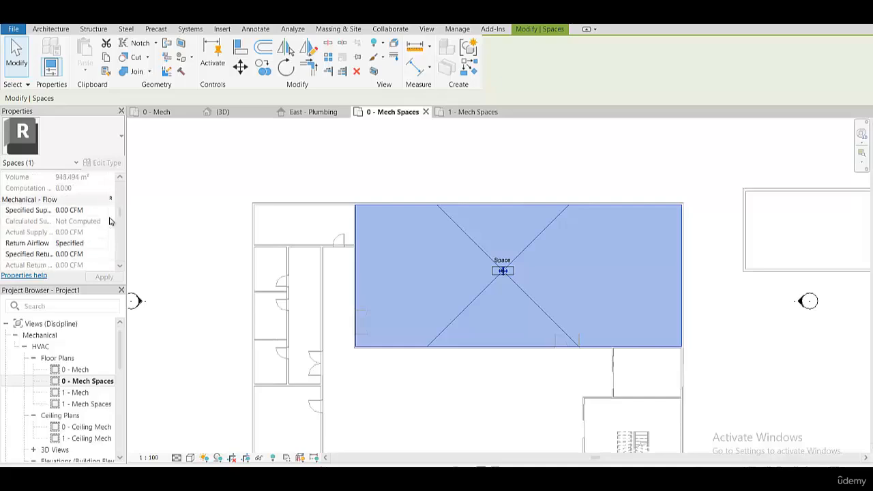
scroll(111, 221, "down", 1)
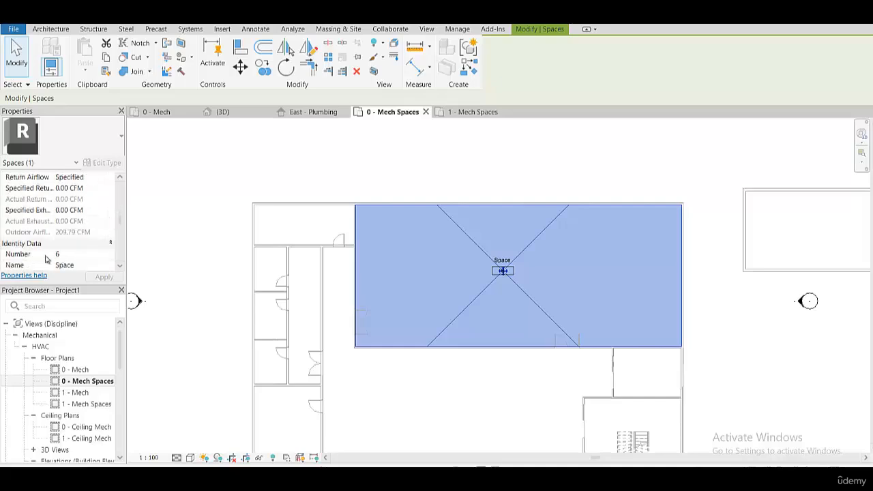
left_click(80, 253)
type("1")
key("Tab")
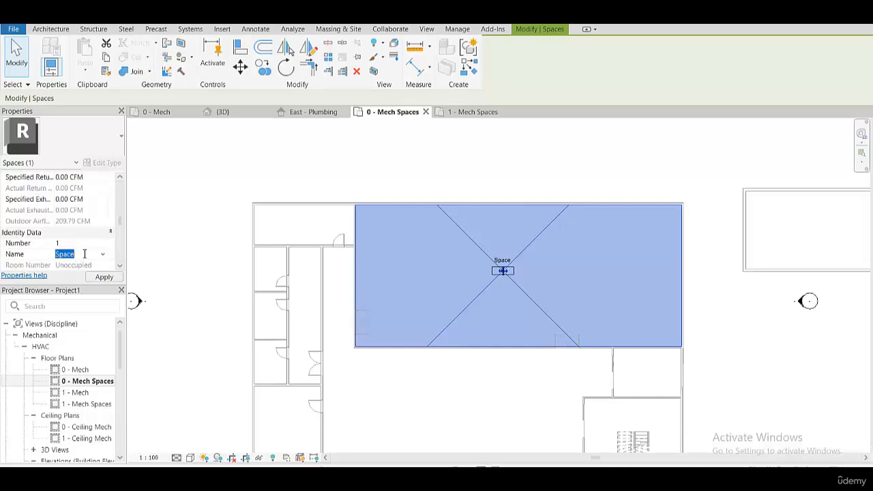
type("D")
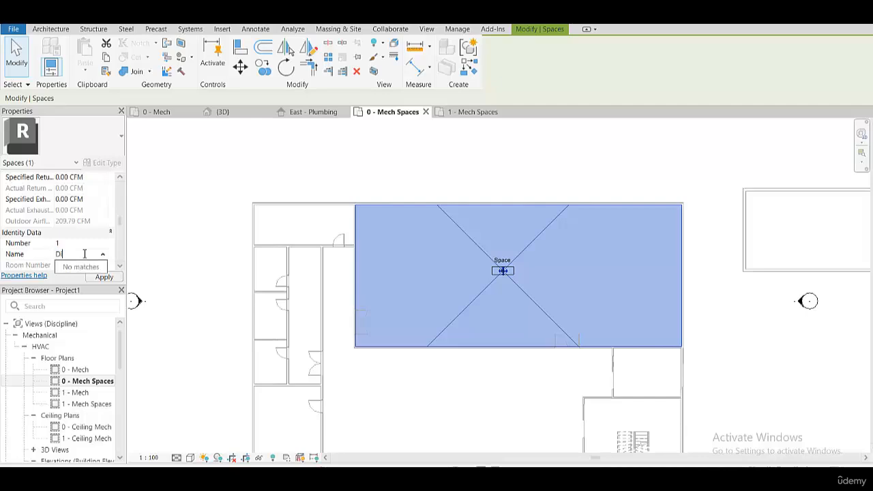
type("ining Hall")
key("Return")
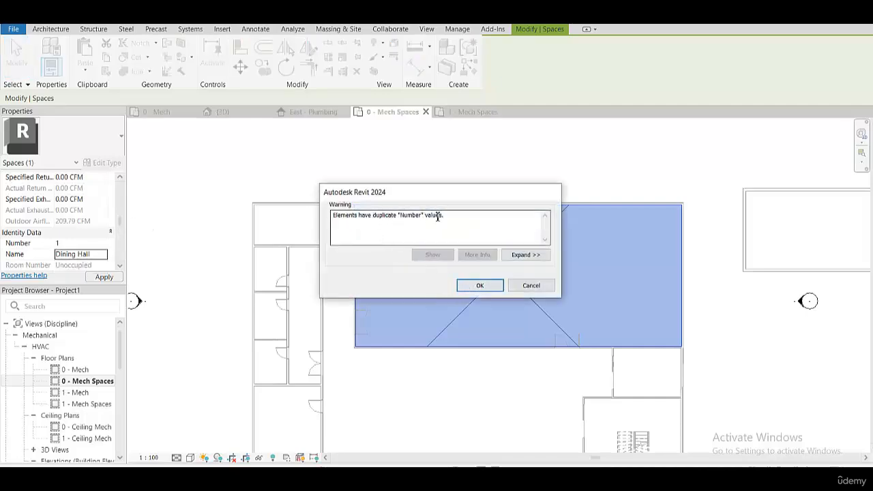
left_click(480, 286)
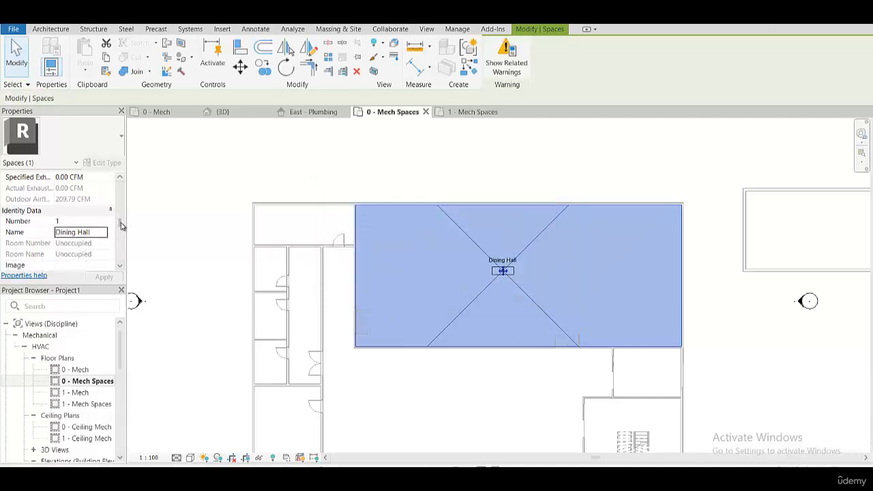
Step: Set the Dining Hall space's energy analysis condition type to Heated and cooled
scroll(120, 228, "down", 5)
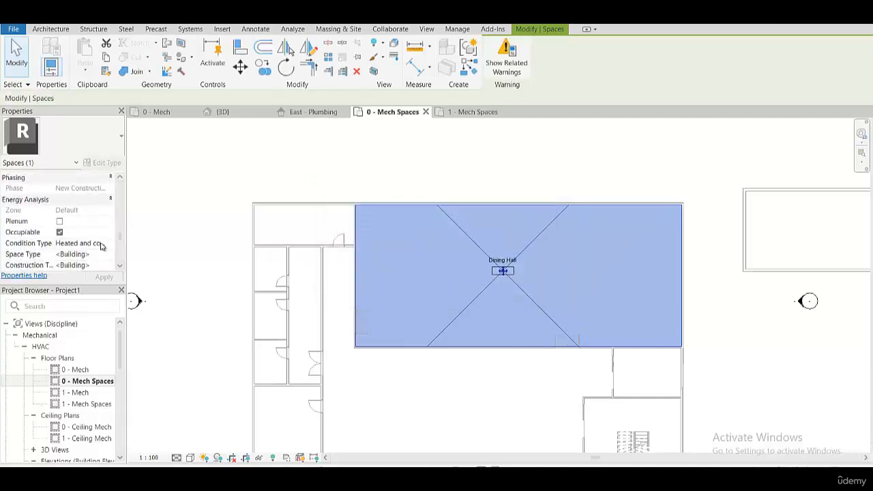
left_click(88, 244)
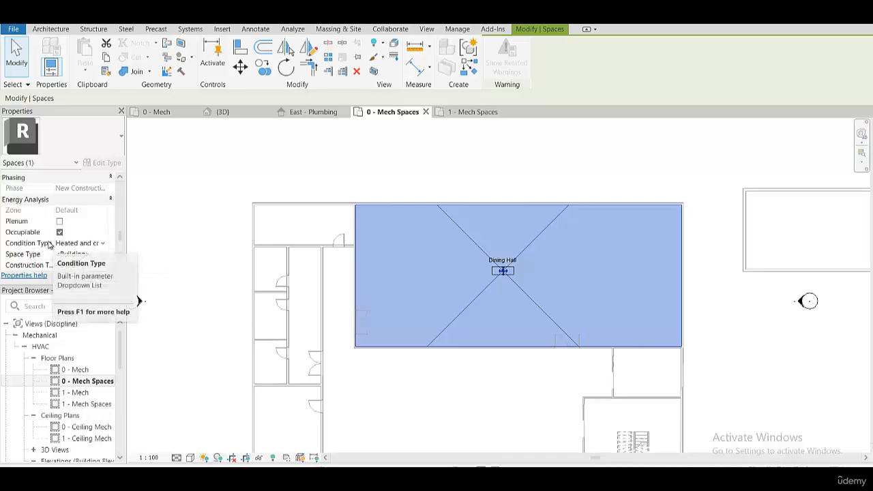
left_click(102, 243)
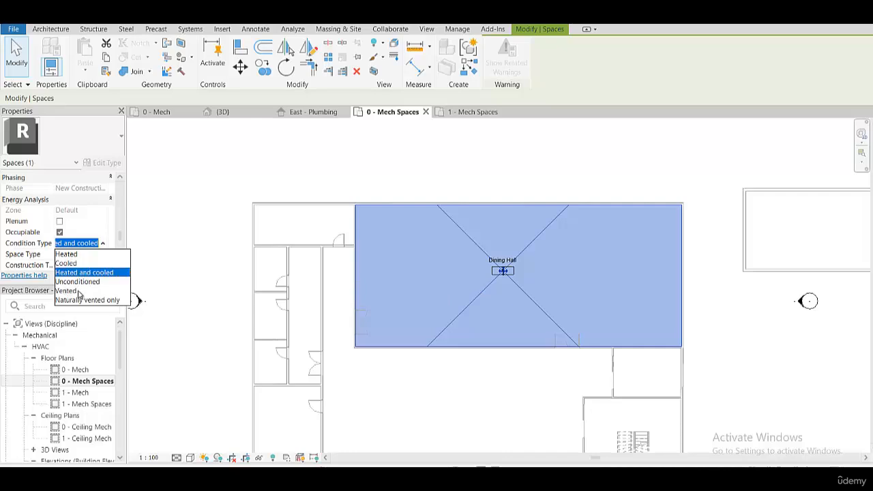
left_click(88, 275)
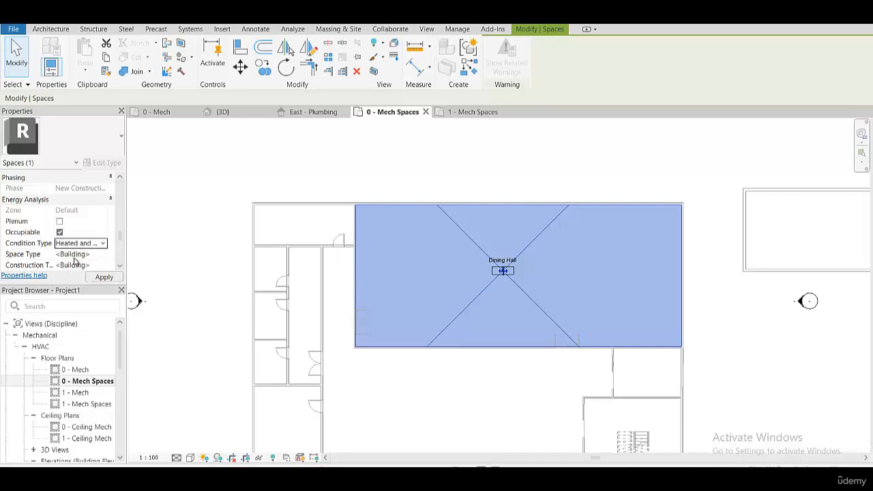
Step: Open the Dining Hall's space type settings, filter the space types by "dinin" and select Dining Area - Hotel
left_click(101, 255)
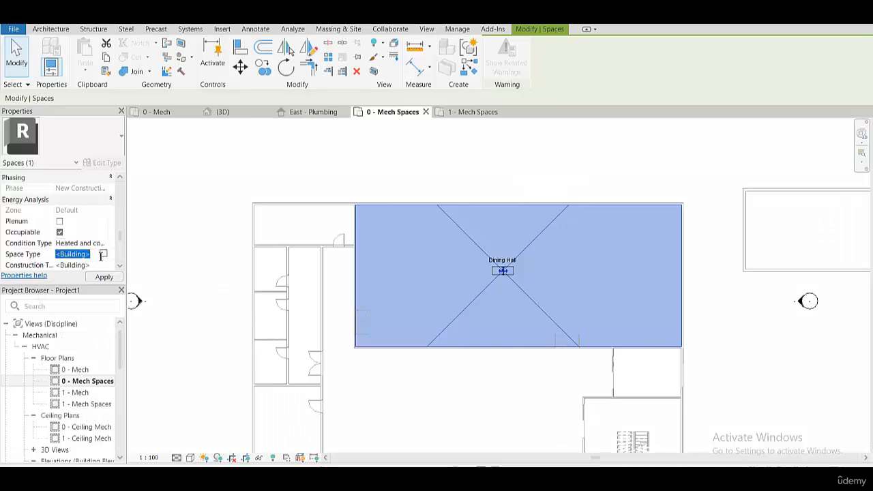
left_click(104, 254)
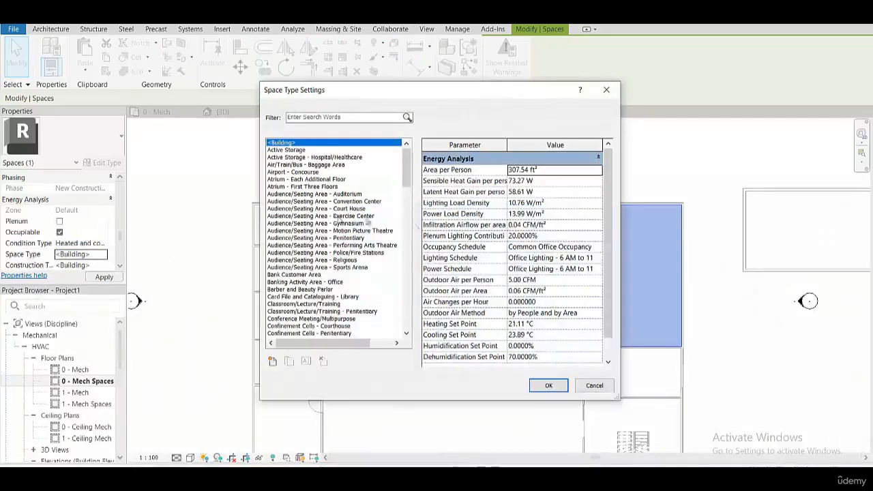
left_click(348, 117)
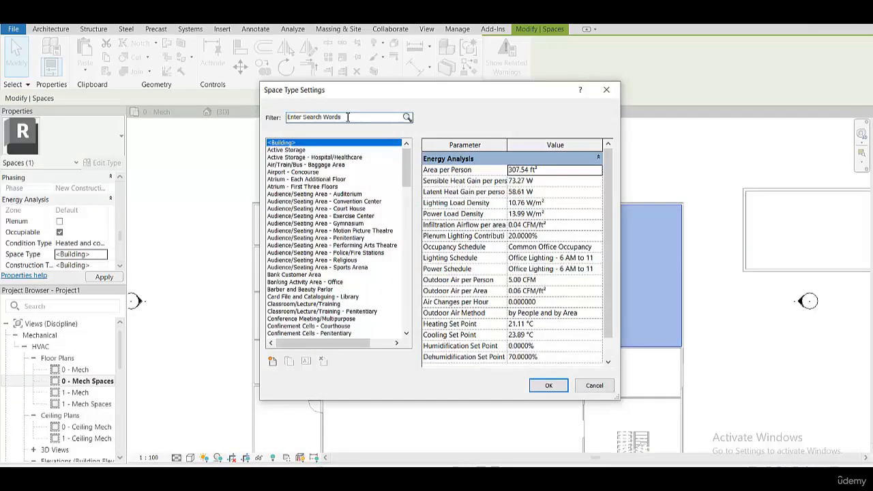
type("dinin")
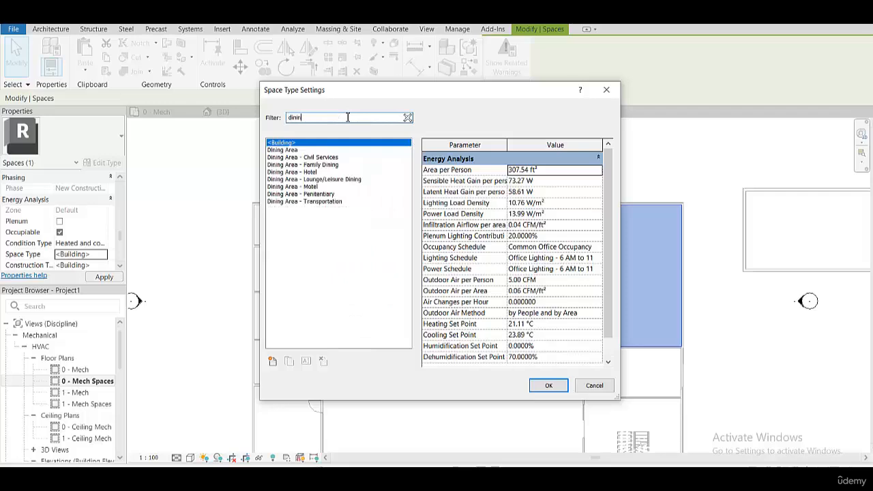
left_click(300, 172)
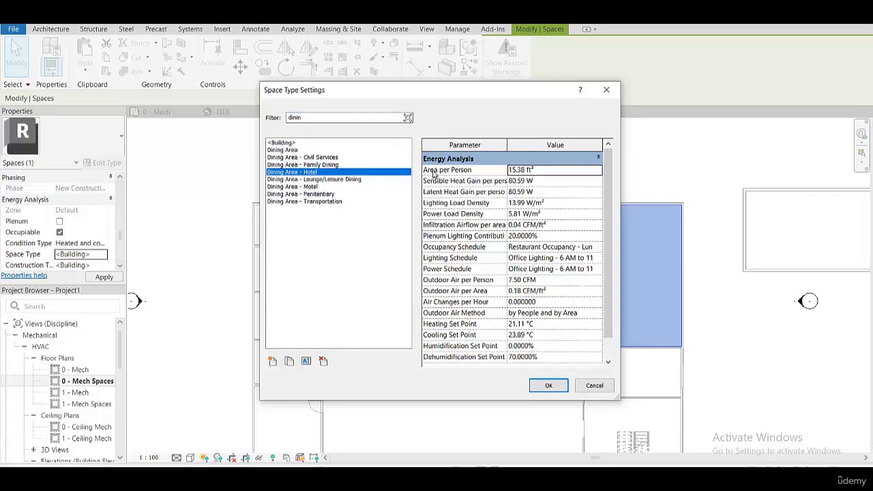
Step: Set the area per person to 10 ft² and check it against the dining space requirement in the browser's search results
left_click(535, 170)
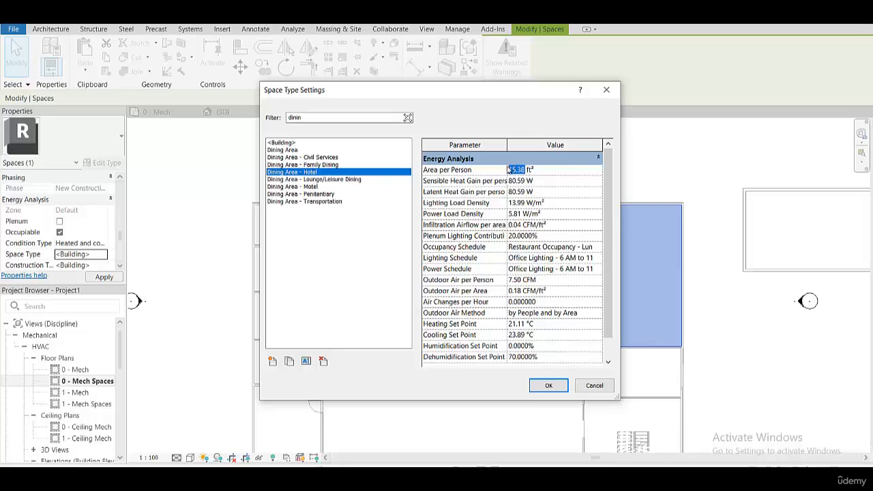
key("BackSpace")
type("10")
left_click(520, 180)
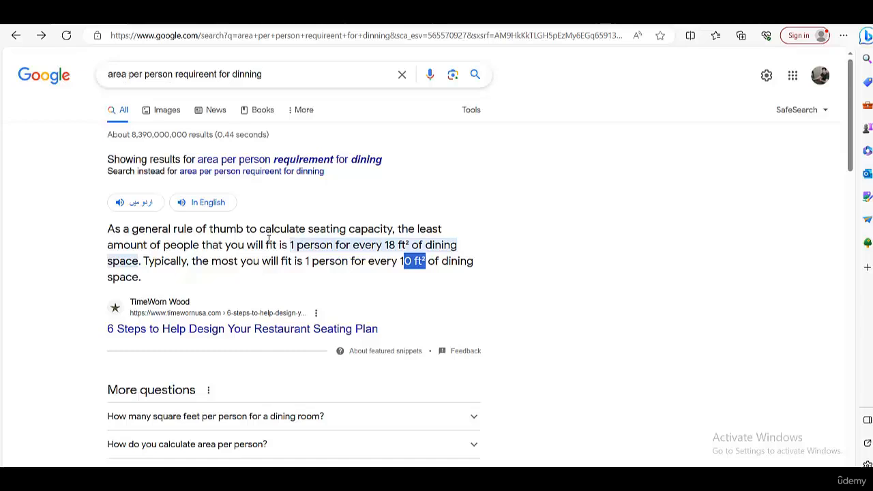
left_click_drag(291, 247, 410, 249)
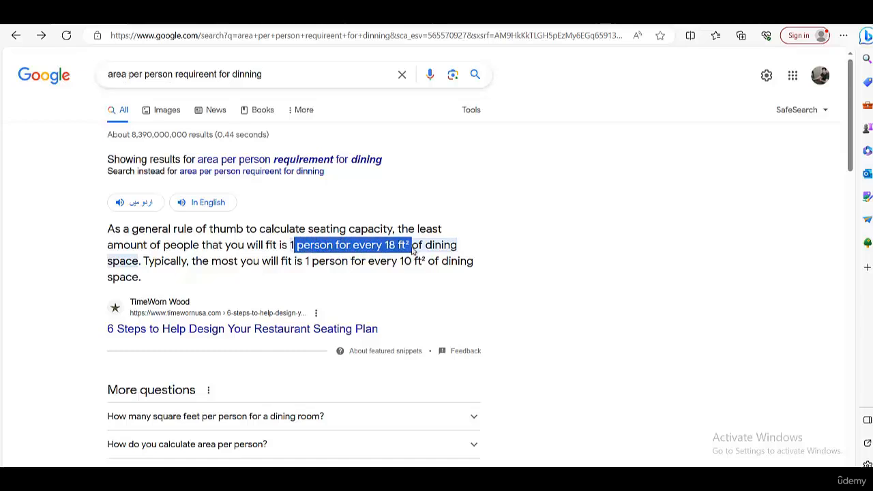
left_click(298, 263)
left_click_drag(312, 263, 426, 263)
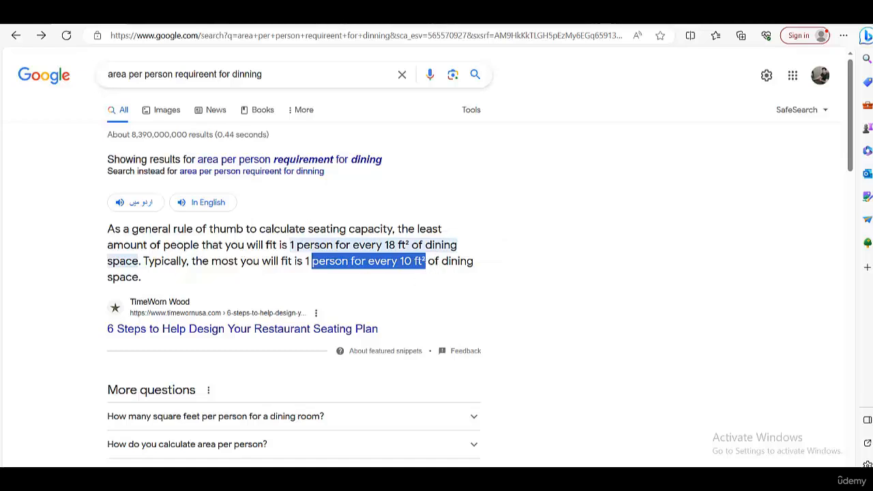
left_click(364, 445)
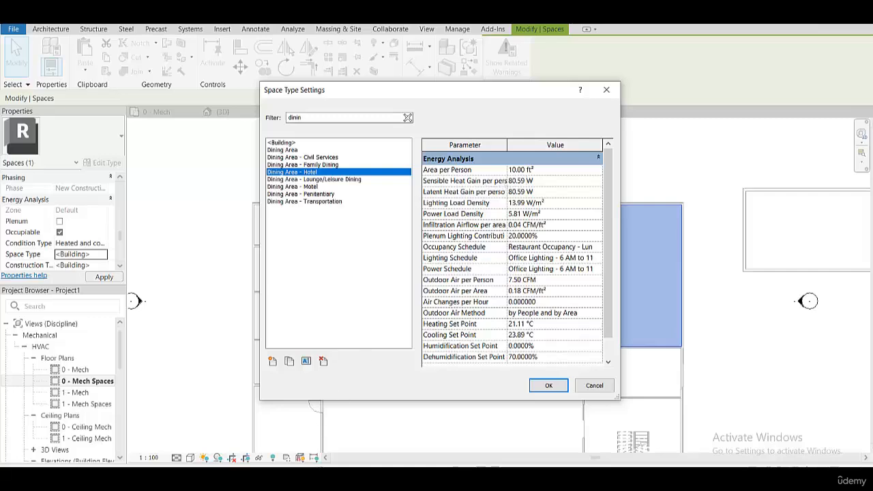
Step: Consult the browser's table of nominal heat gain from occupants and set the sensible heat gain per person to 75 W
key("alt+Tab")
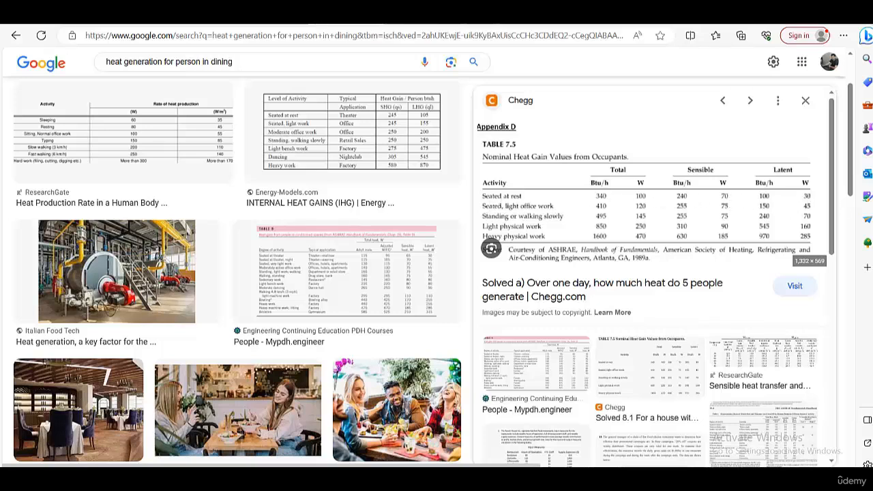
key("alt+Tab")
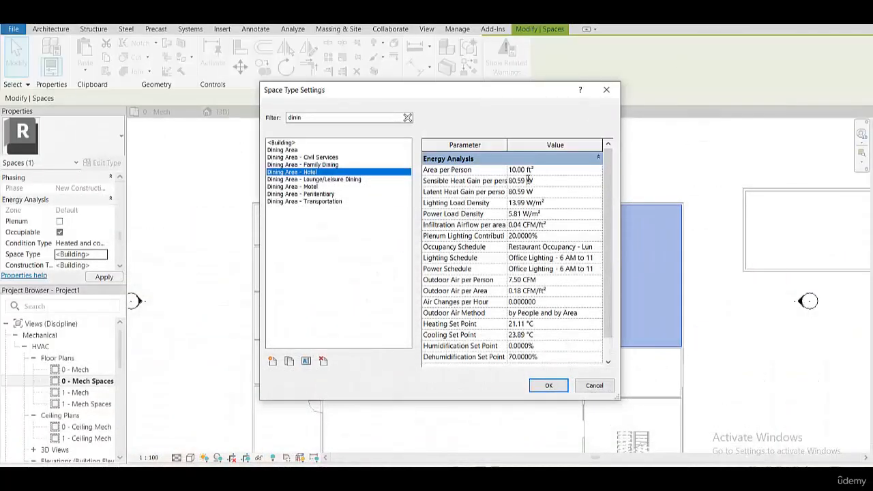
left_click_drag(528, 180, 510, 181)
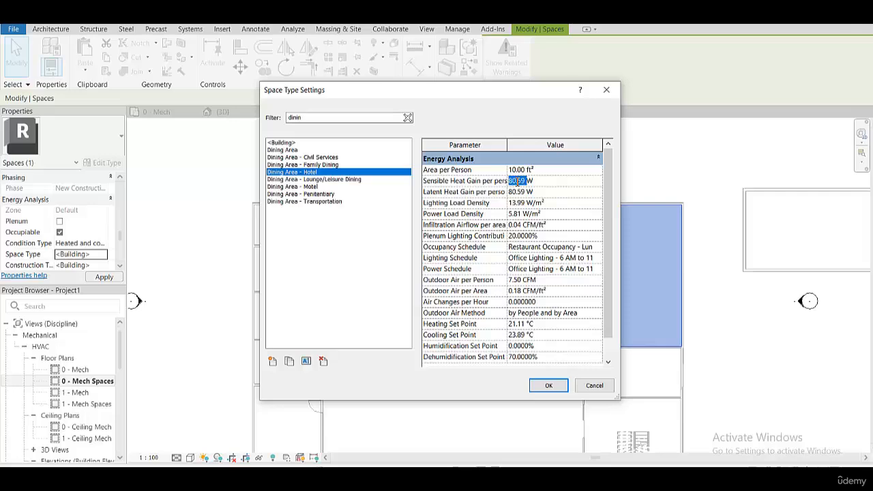
type("75")
Step: Set the latent heat gain per person to 45 W and recheck the heat gain table in the browser
left_click_drag(526, 193, 504, 192)
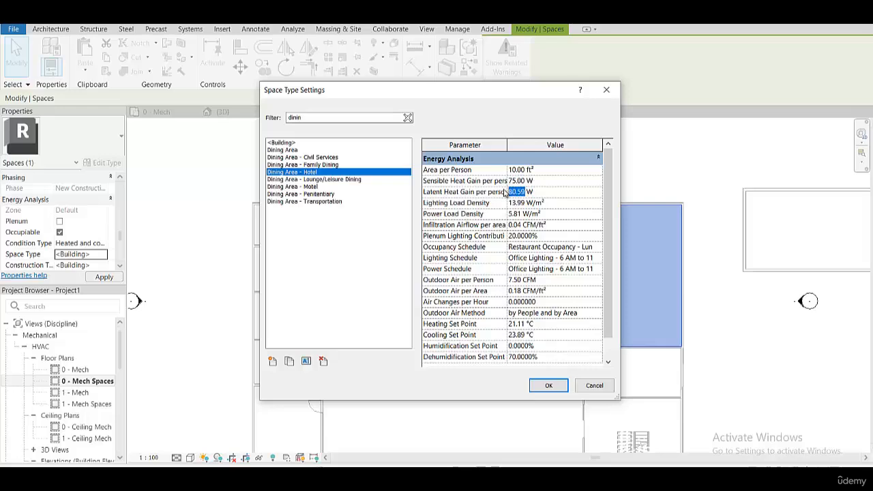
type("30")
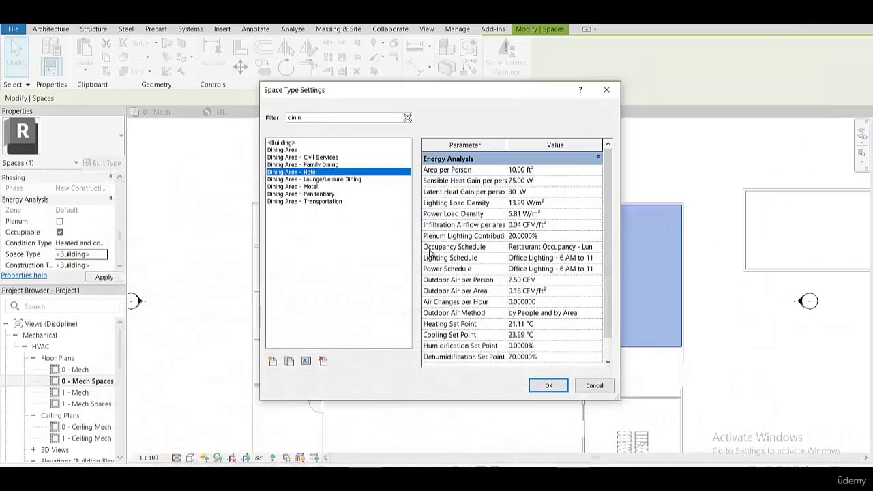
double_click(512, 193)
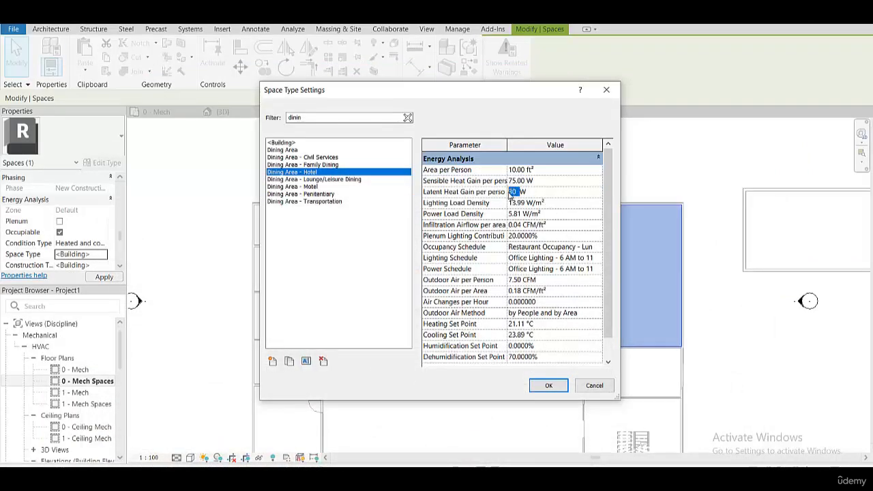
key("BackSpace")
key("Return")
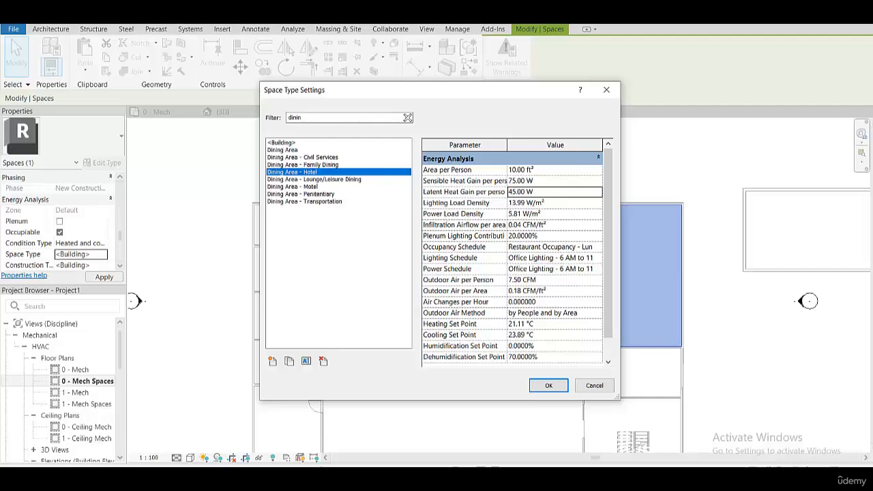
left_click(238, 479)
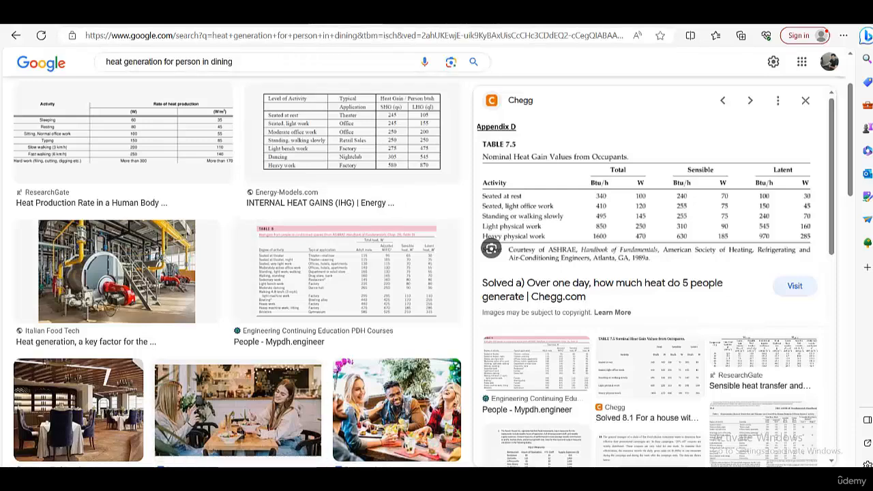
left_click(347, 442)
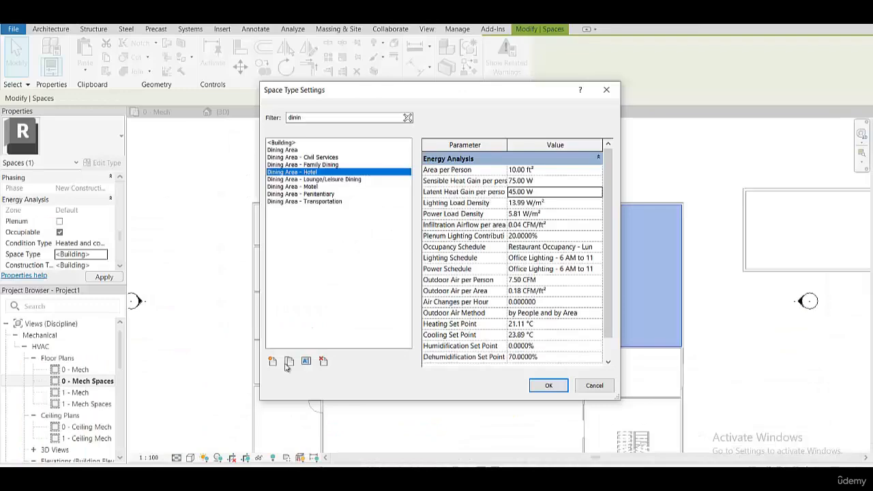
Step: Set the lighting load density to 22.5 W/m² and compare it with the browser's baseline lighting power density table for dining
key("alt+Tab")
left_click(525, 203)
left_click_drag(525, 202, 499, 202)
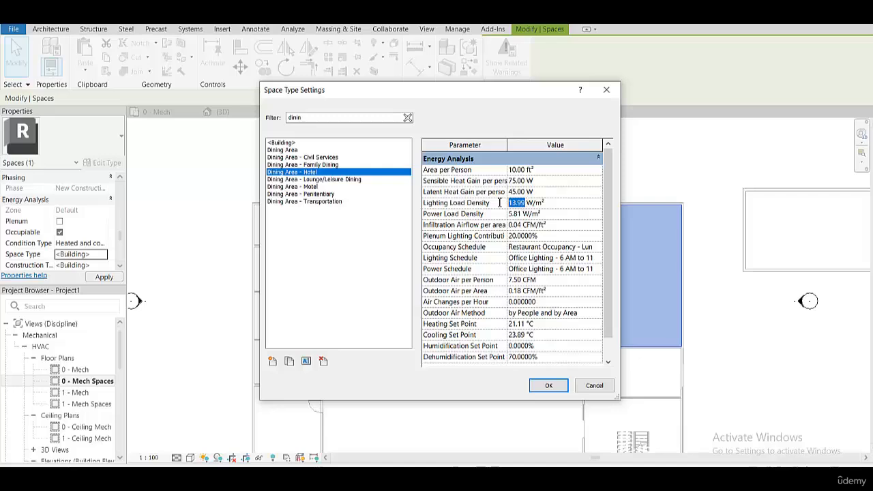
type("22.5")
left_click(529, 227)
key("alt+Tab")
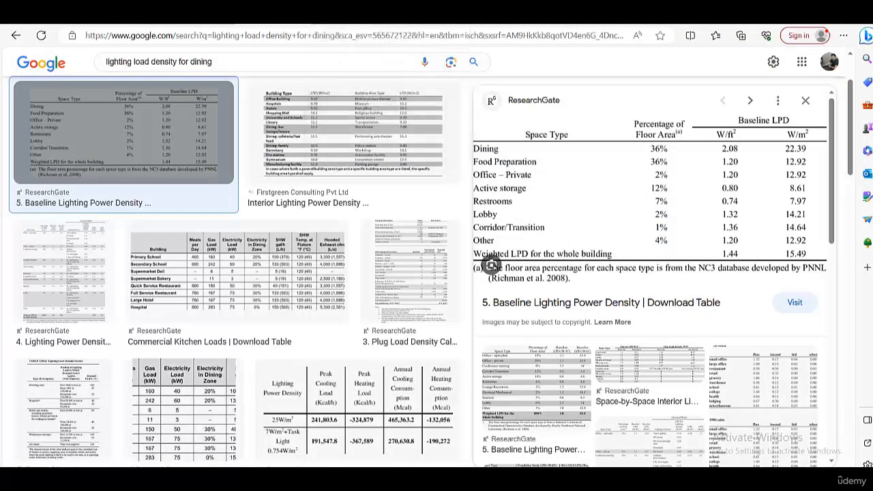
key("alt+Tab")
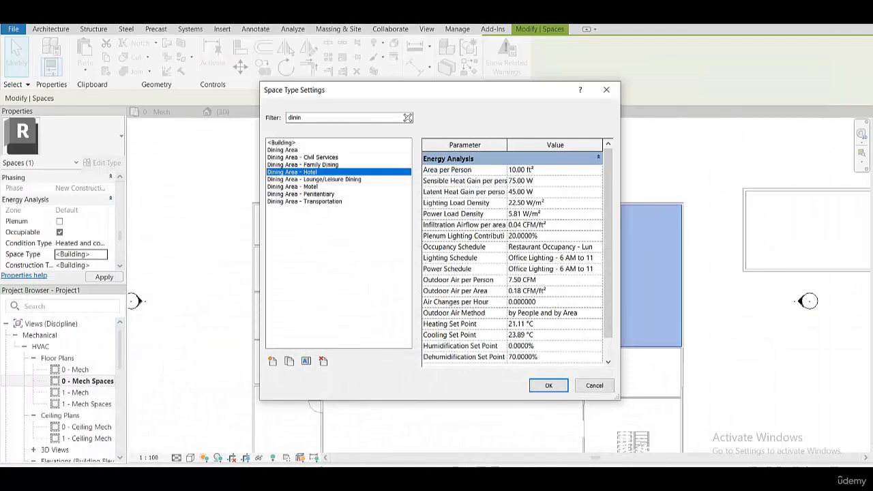
Step: Look up the power load density for dining in the browser and set the space type's power load density to 9.81 W/m²
key("alt+Tab")
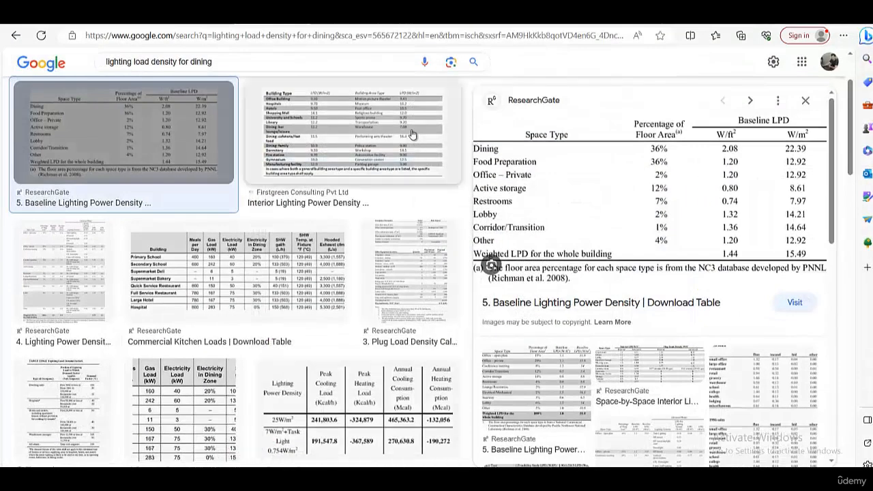
left_click(184, 13)
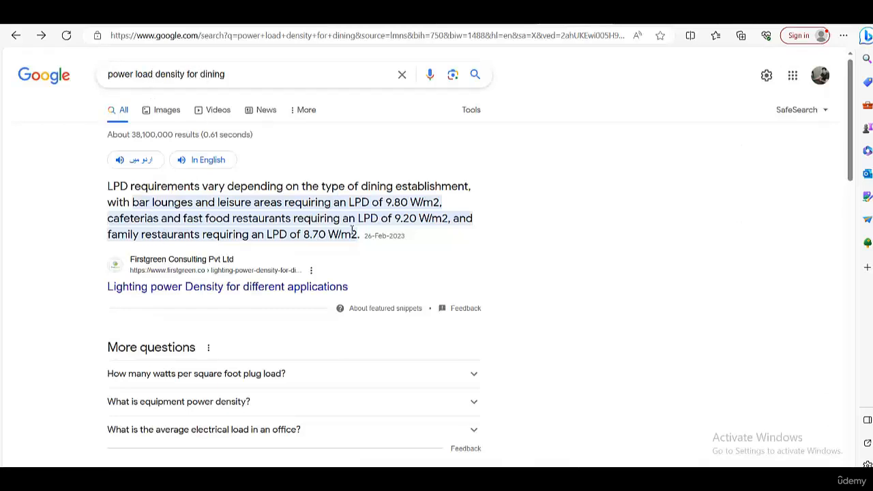
left_click_drag(386, 203, 447, 208)
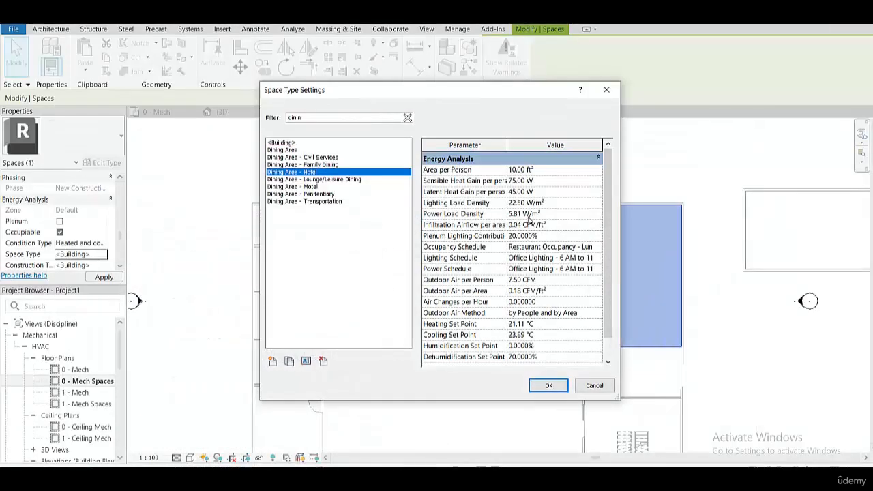
left_click(527, 214)
left_click(518, 213)
left_click(529, 260)
Step: Set the infiltration airflow per area to 0.50 CFM/ft²
left_click(521, 225)
left_click_drag(522, 225, 508, 228)
type("1")
key("BackSpace")
type("0.50")
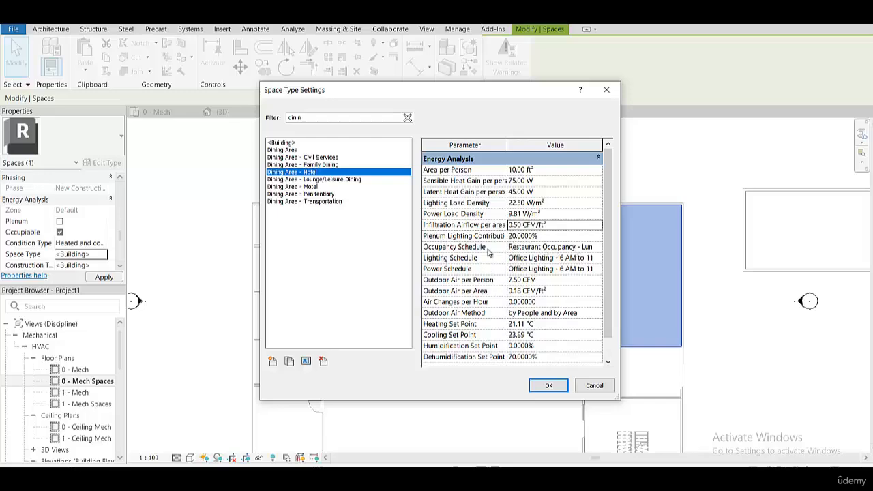
Step: Open the occupancy schedule, review the hourly factors of Restaurant Occupancy - Lunch and Dinner, and set the 7:00 am factor to 25%
left_click(593, 249)
left_click(597, 247)
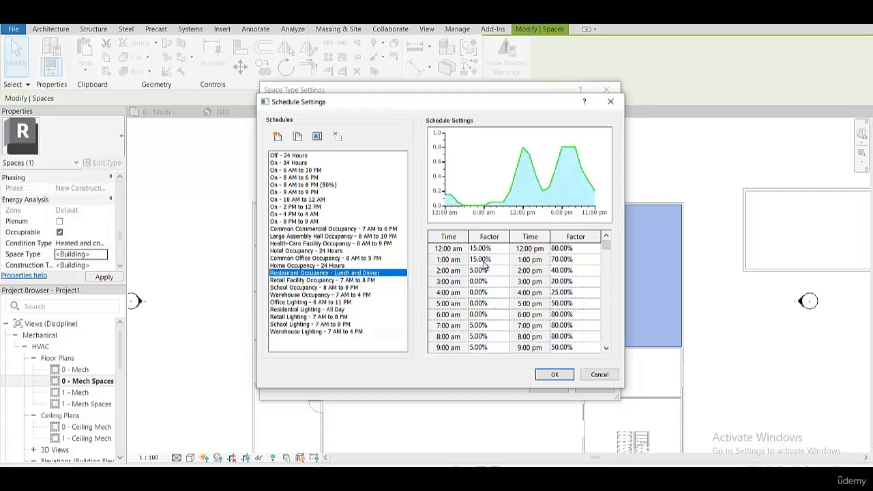
scroll(484, 265, "down", 1)
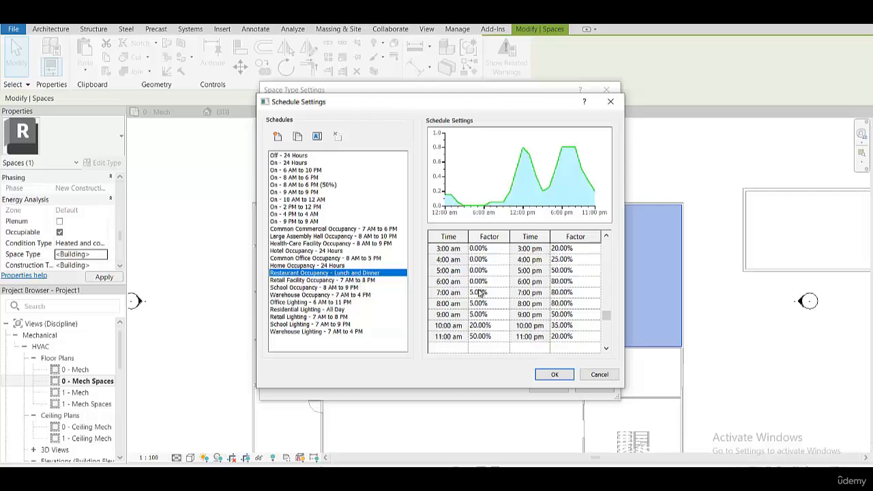
scroll(554, 297, "up", 1)
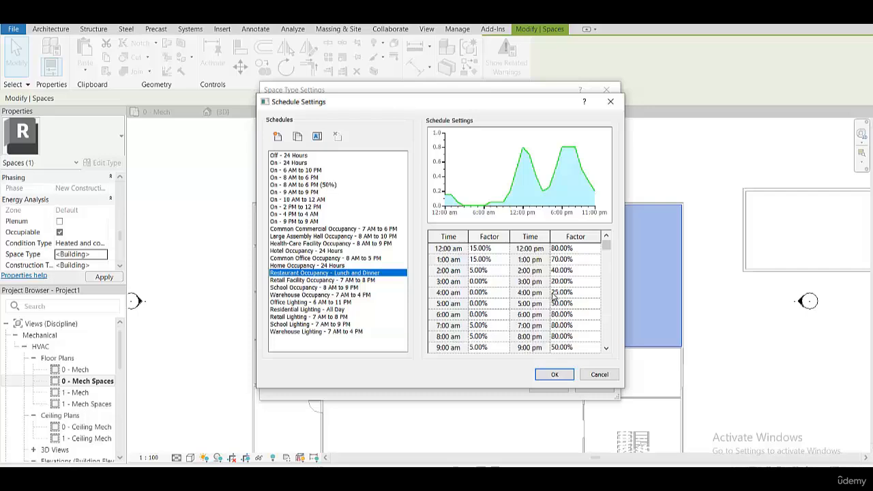
scroll(538, 262, "down", 1)
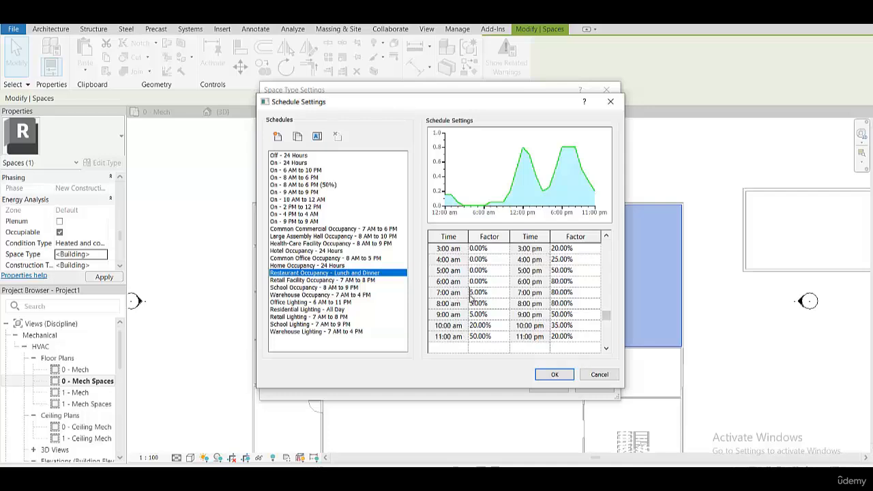
left_click_drag(488, 295, 471, 293)
left_click(475, 293)
type("2")
key("Return")
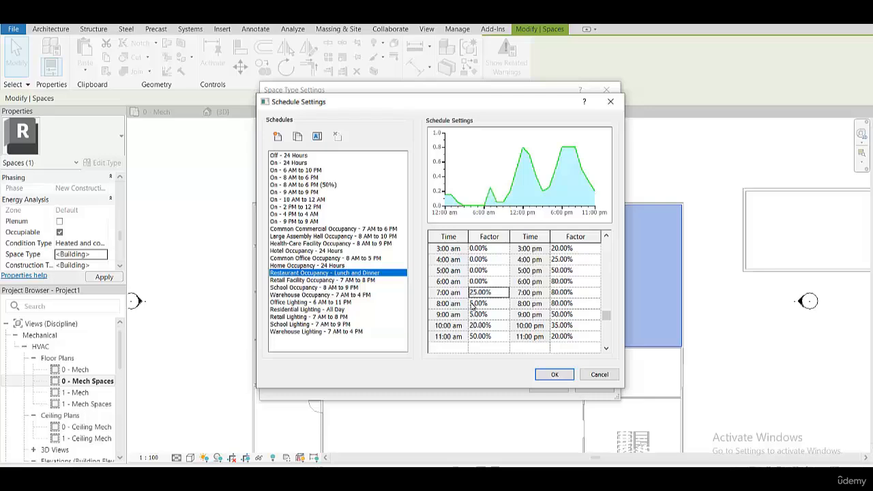
Step: Set the schedule's occupancy factors to 55% at 8:00 am and 45% at 9:00 am
left_click(470, 303)
type("5")
key("Return")
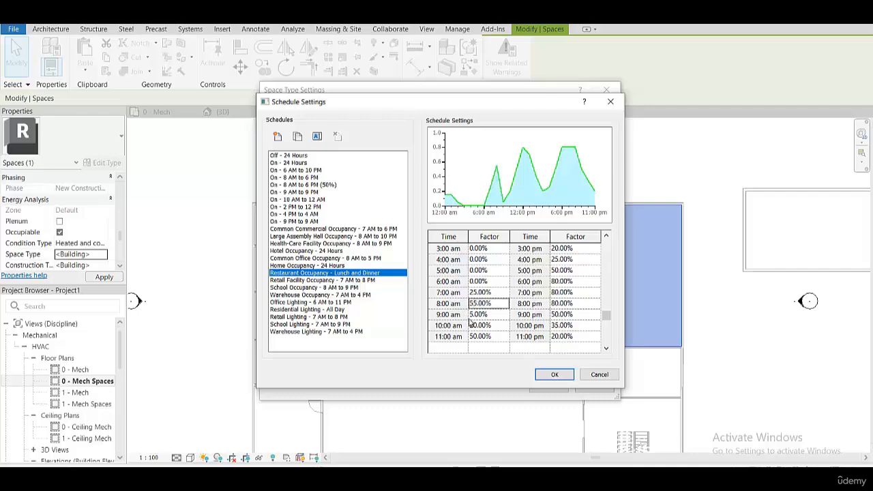
left_click(471, 314)
type("4")
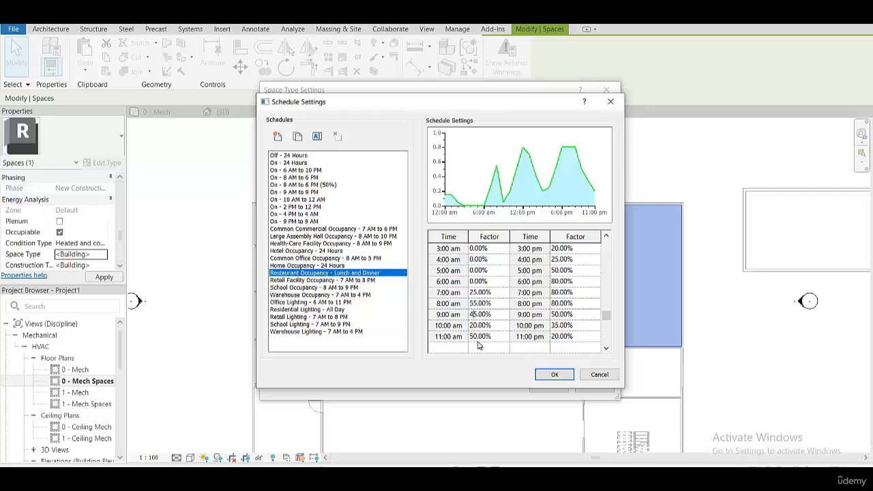
key("Return")
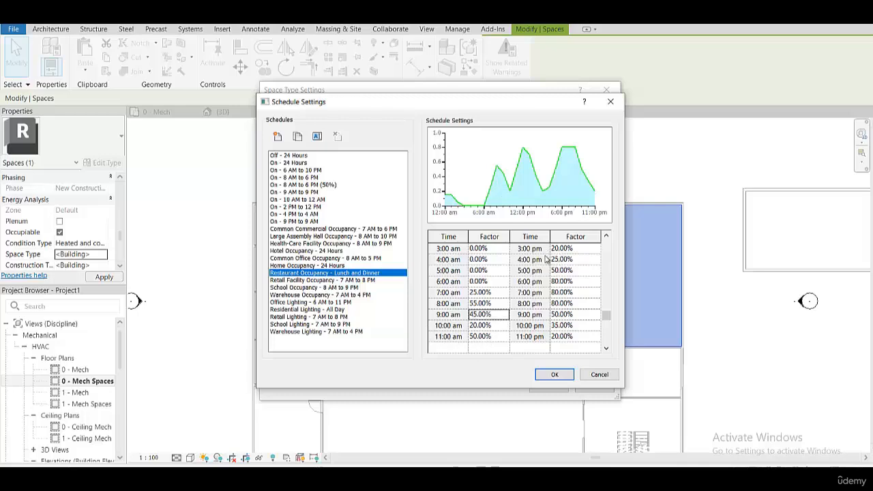
scroll(545, 268, "up", 1)
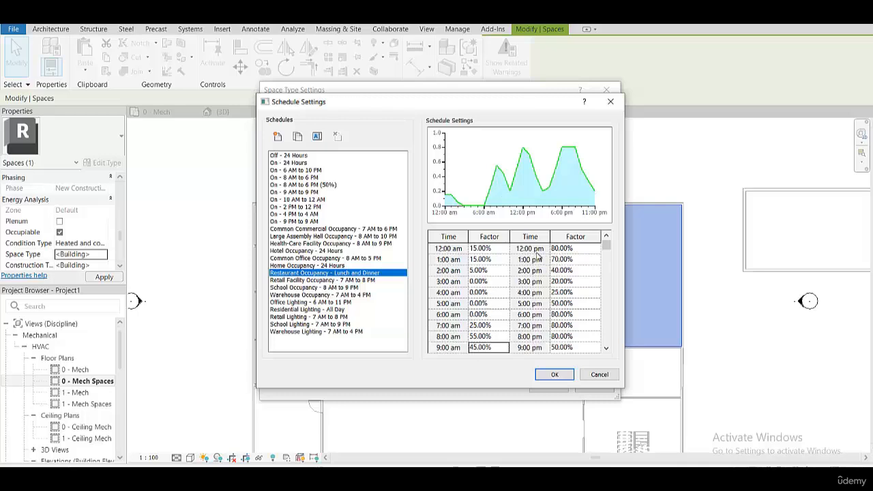
Step: Set the restaurant occupancy schedule's factors to 40% at 12:00 pm and 70% at 2:00 pm
left_click(558, 249)
type("4")
left_click(563, 294)
left_click(556, 263)
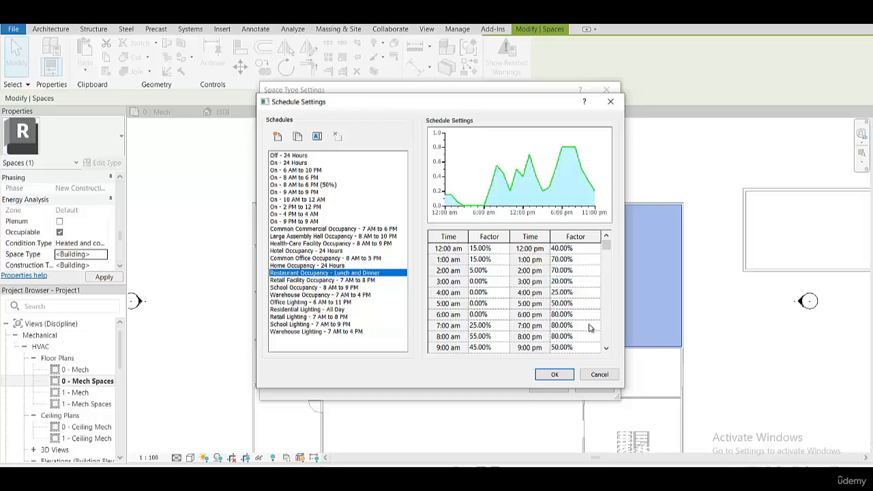
Step: Set the schedule's occupancy factors to 40% at 3:00 pm and 10% at 4:00 pm
left_click(554, 282)
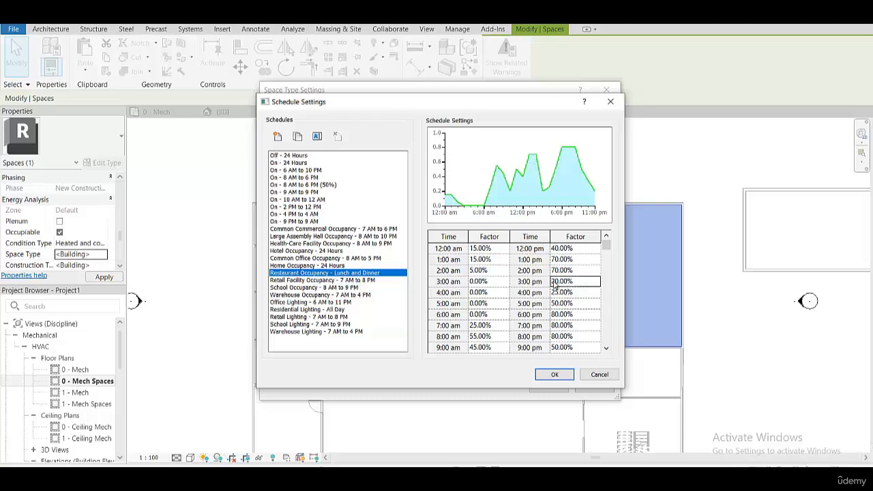
left_click(554, 283)
left_click_drag(556, 281, 552, 287)
type("4")
left_click(561, 291)
left_click_drag(561, 294, 553, 308)
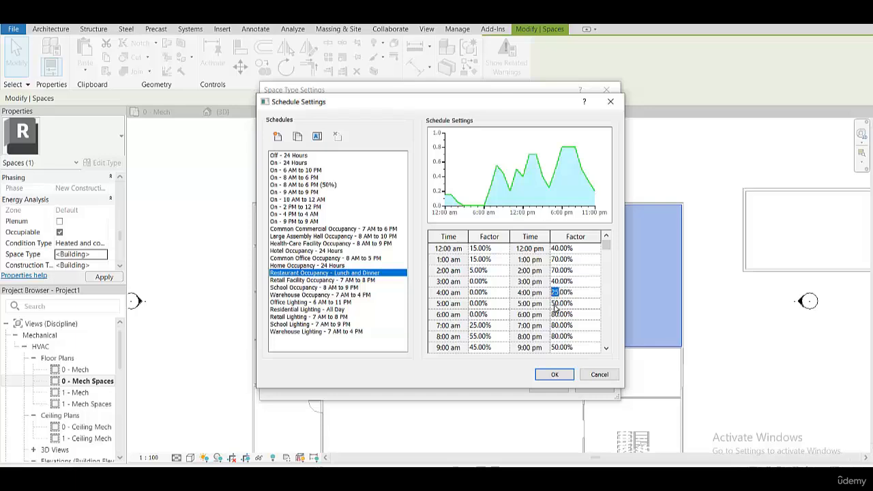
type("10")
Step: Set the schedule's occupancy factors to 10% at 5:00 pm and 20% at 6:00 pm
left_click(556, 308)
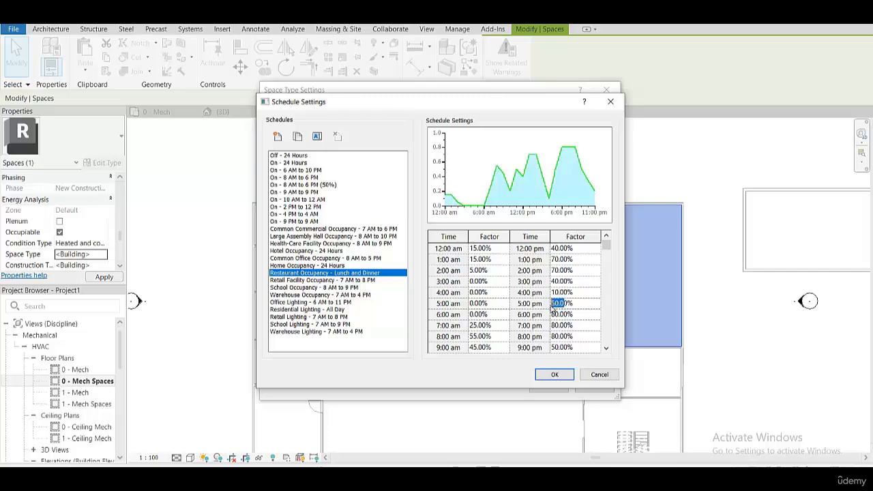
type("10")
left_click(561, 315)
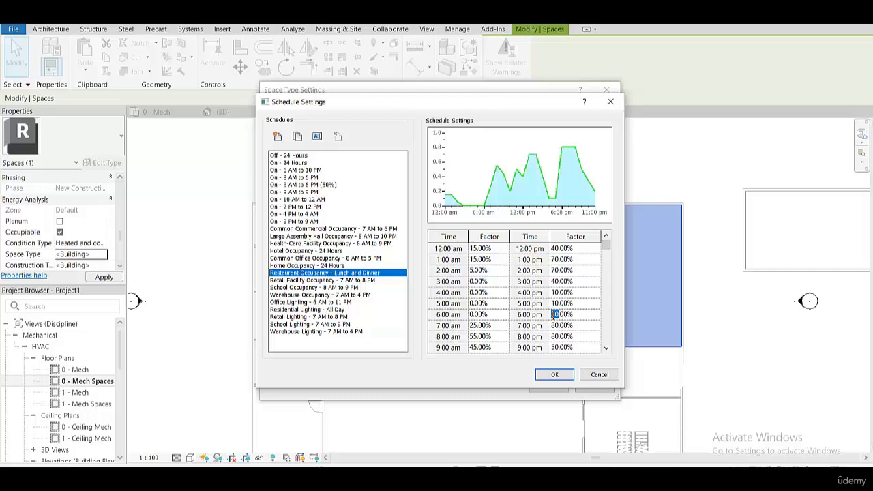
type("70")
left_click(561, 326)
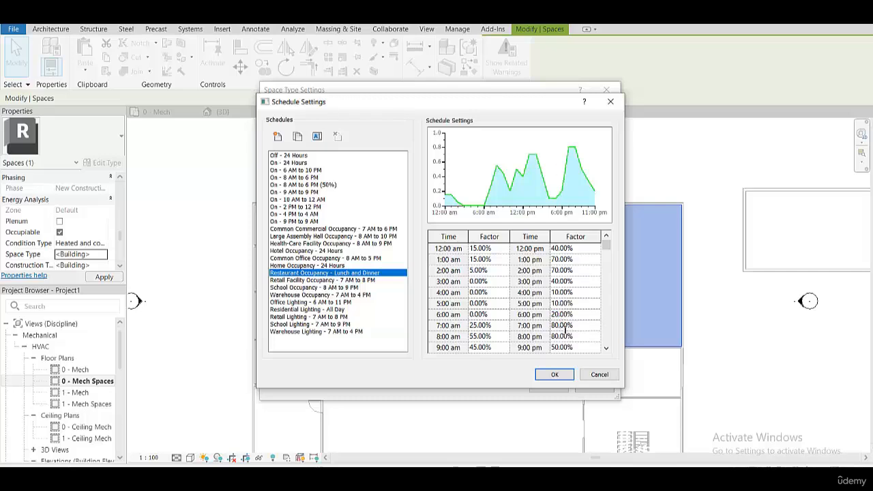
Step: Set the schedule's occupancy factors to 80% at 9:00 pm and 50% at 10:00 pm
scroll(565, 330, "down", 1)
left_click(563, 318)
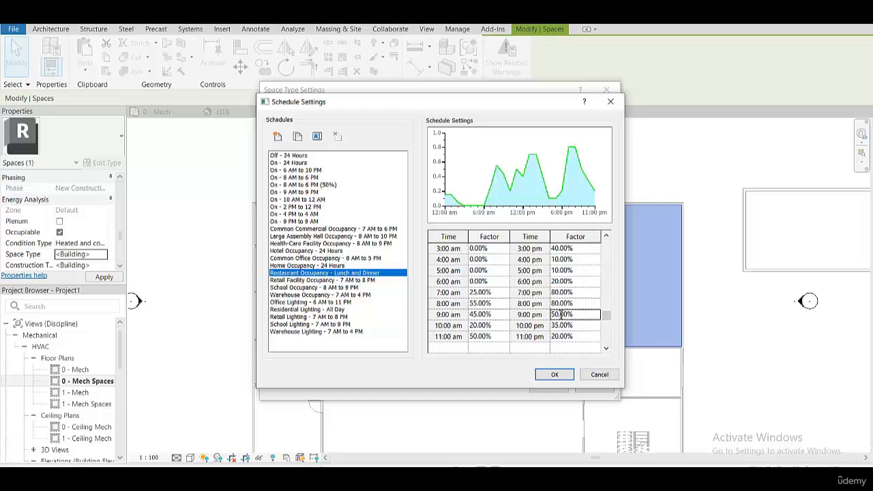
left_click(559, 315)
left_click(568, 327)
left_click(561, 325)
left_click_drag(559, 325, 553, 325)
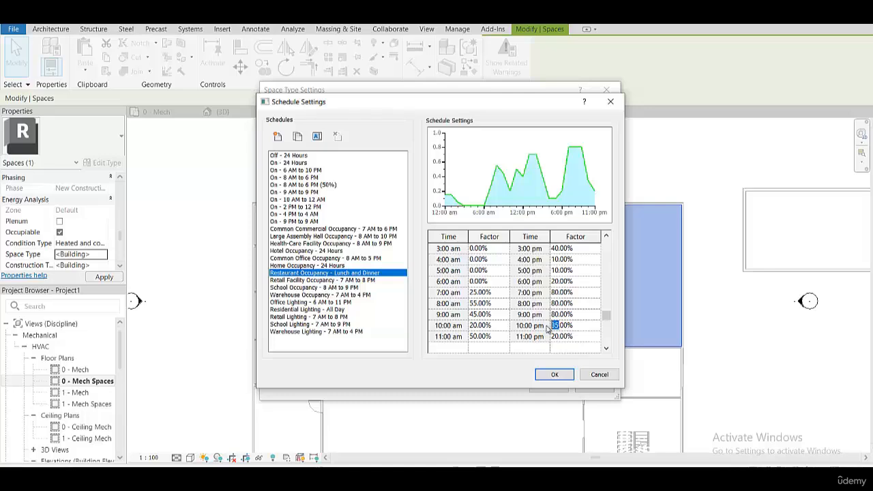
type("50")
Step: Check the 11:00 pm factor and the other hourly factors, and accept the edited occupancy schedule
left_click(556, 339)
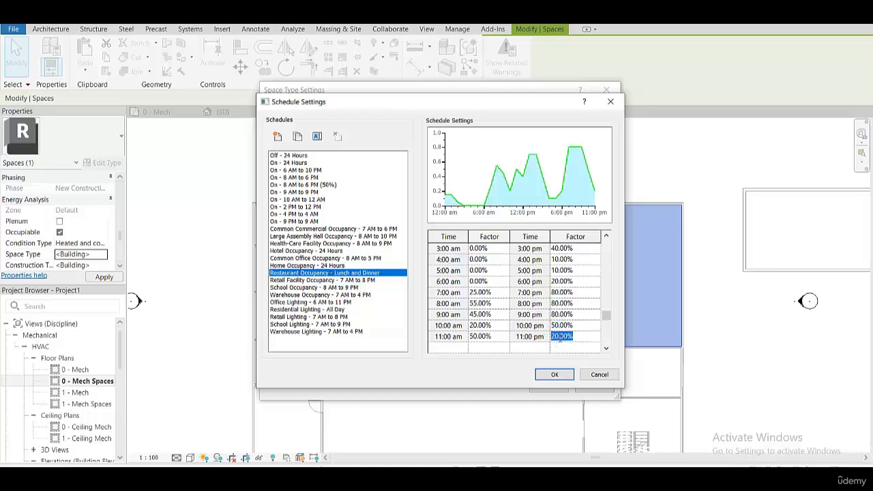
left_click(561, 337)
left_click_drag(559, 337, 552, 339)
scroll(484, 334, "up", 1)
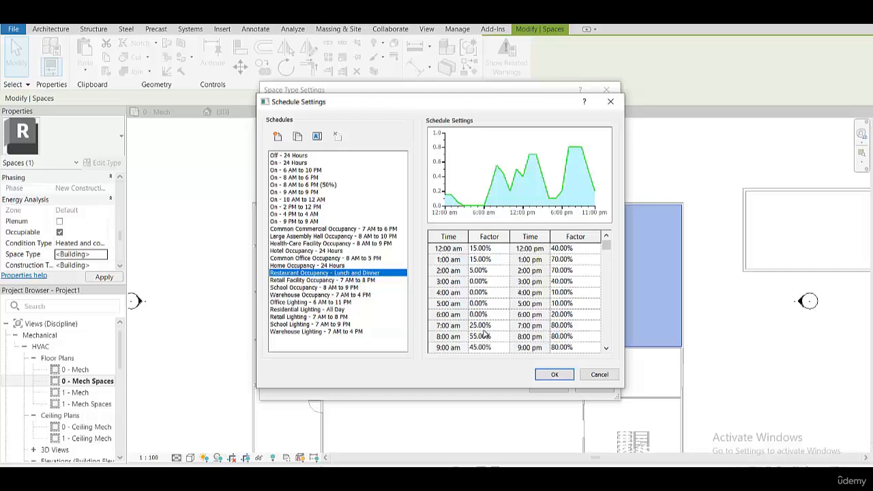
scroll(483, 332, "down", 1)
scroll(510, 328, "up", 1)
left_click(553, 375)
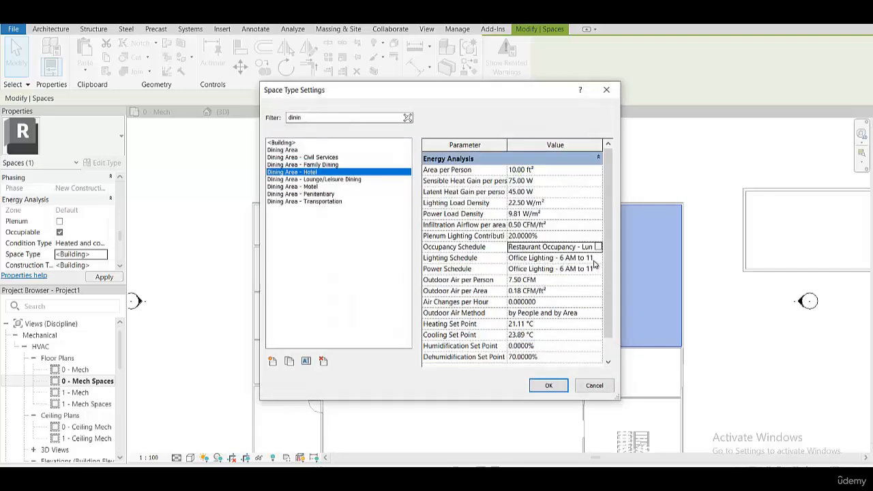
Step: Review the hourly factors of the Office Lighting - 6 AM to 11 PM lighting schedule and check the power schedule
left_click(559, 257)
left_click(598, 257)
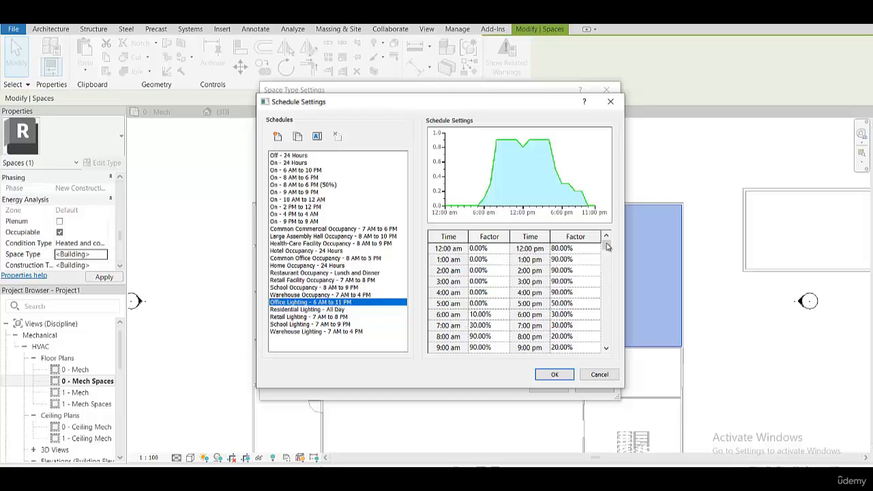
left_click_drag(606, 248, 599, 267)
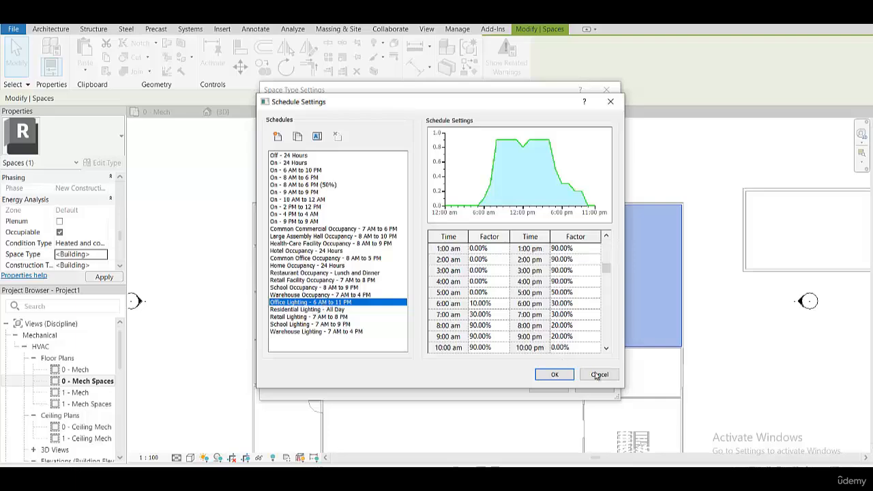
left_click(553, 374)
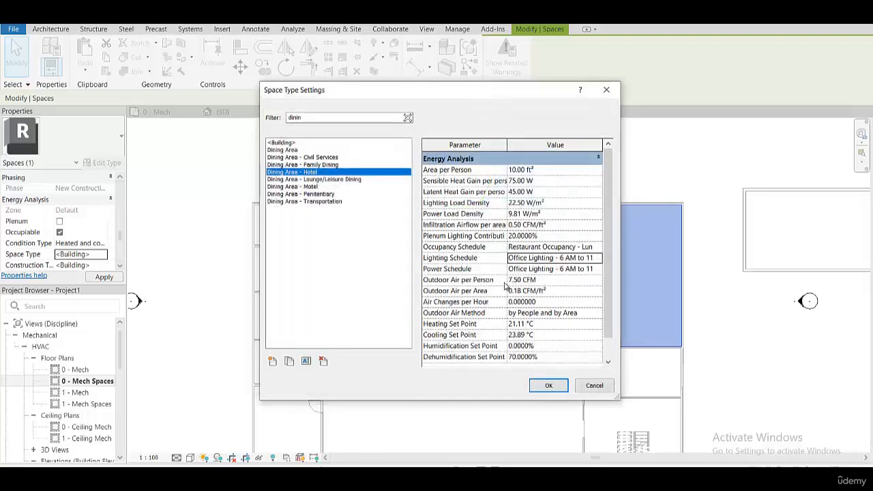
left_click(593, 269)
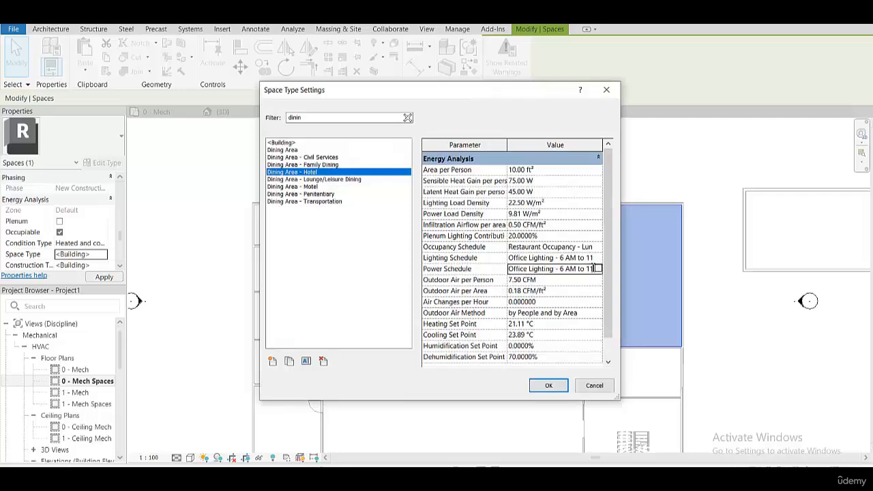
Step: Look up the ASHRAE fresh air rate per person for hotels in the browser and set outdoor air per person to 11 CFM
left_click(543, 282)
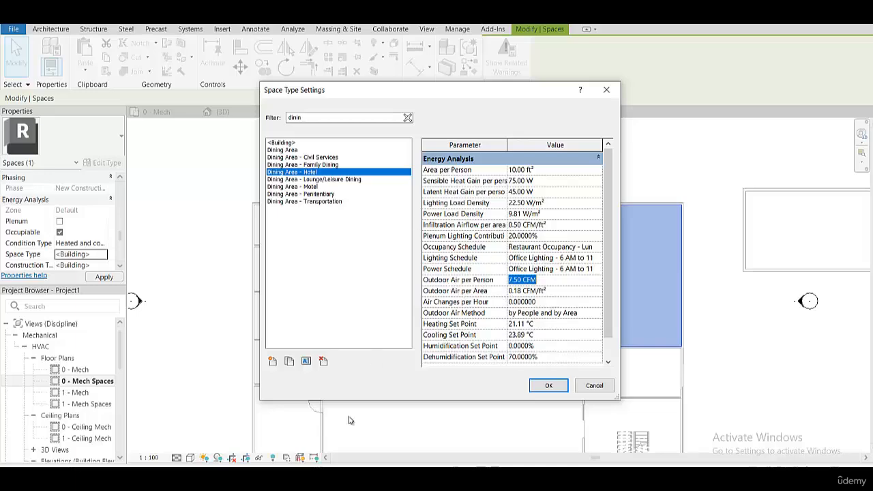
left_click(340, 477)
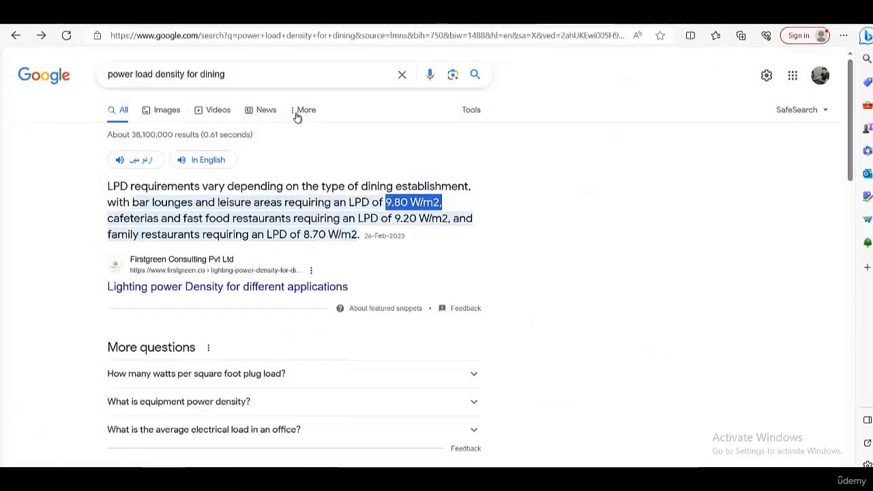
left_click(207, 15)
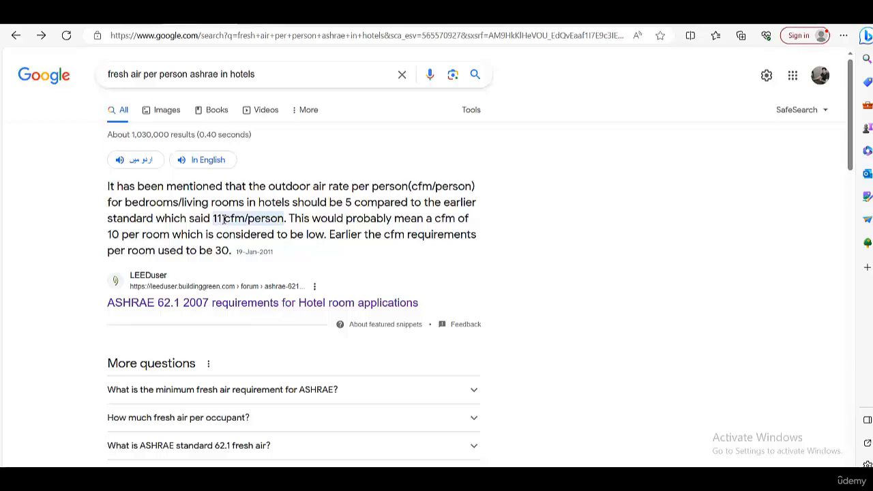
left_click_drag(216, 218, 287, 219)
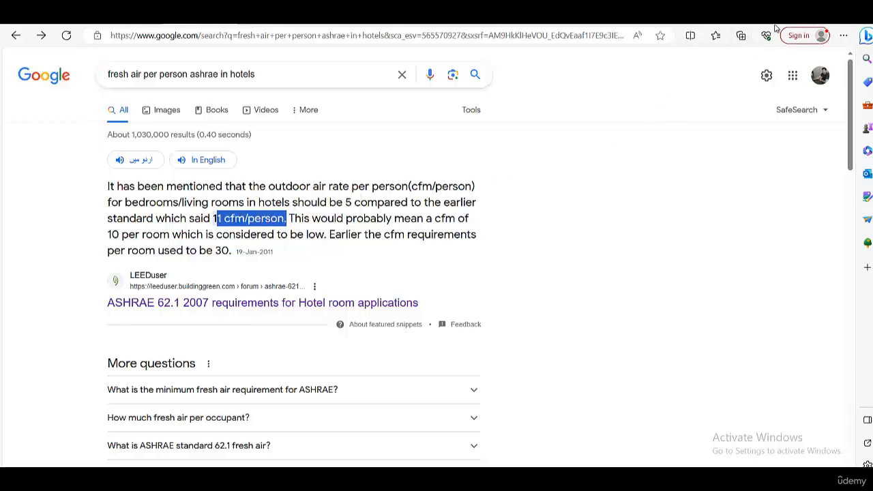
left_click(803, 17)
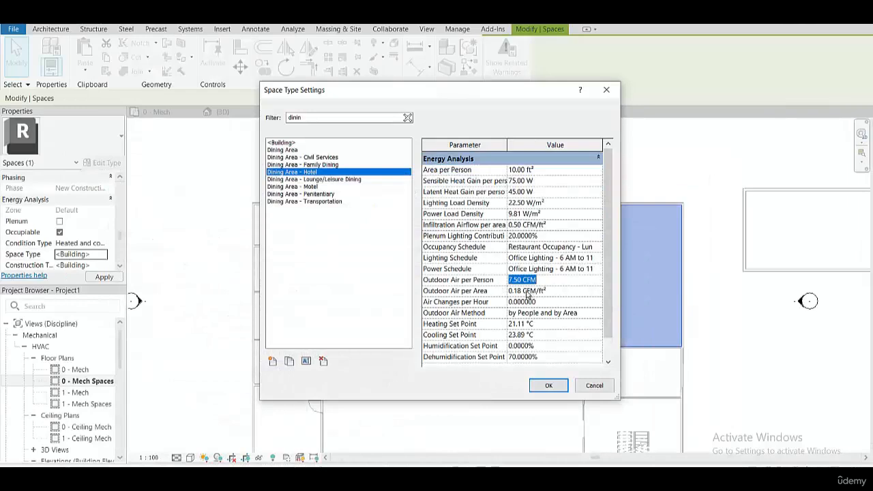
type("11")
left_click(520, 313)
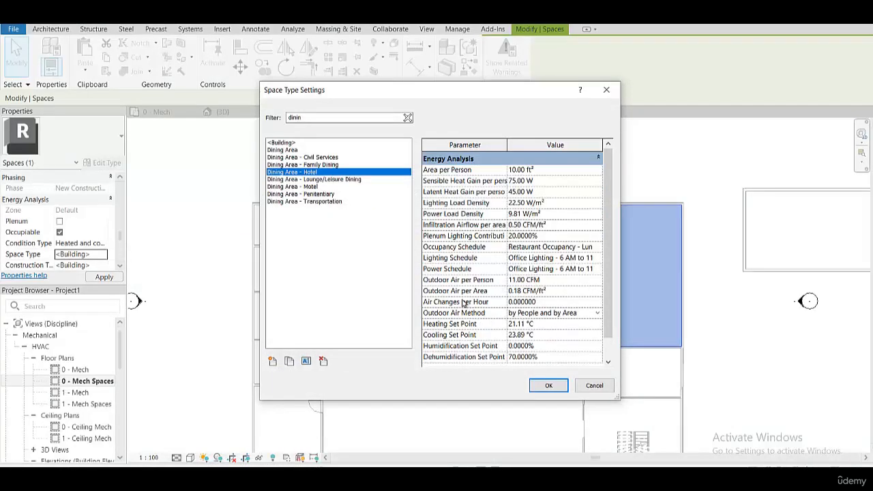
Step: Set the air changes per hour to 8 and the outdoor air method to Max(by ACH, by People and by Area)
scroll(463, 302, "down", 1)
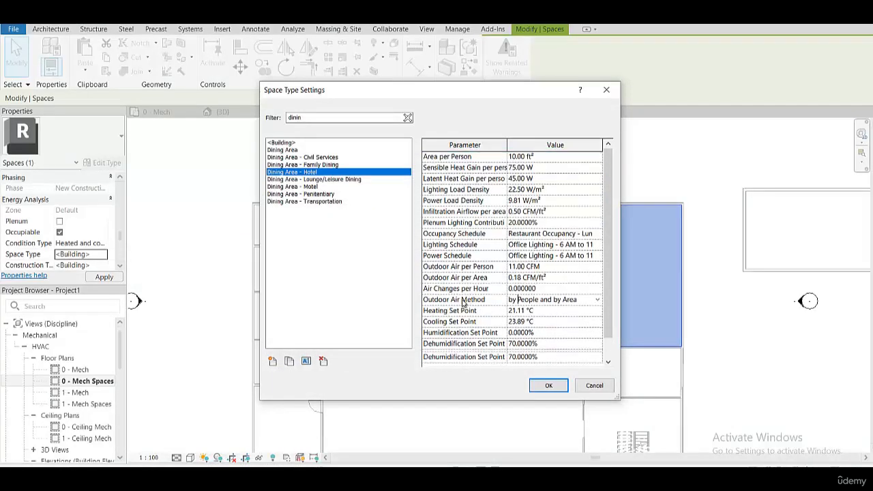
left_click(545, 289)
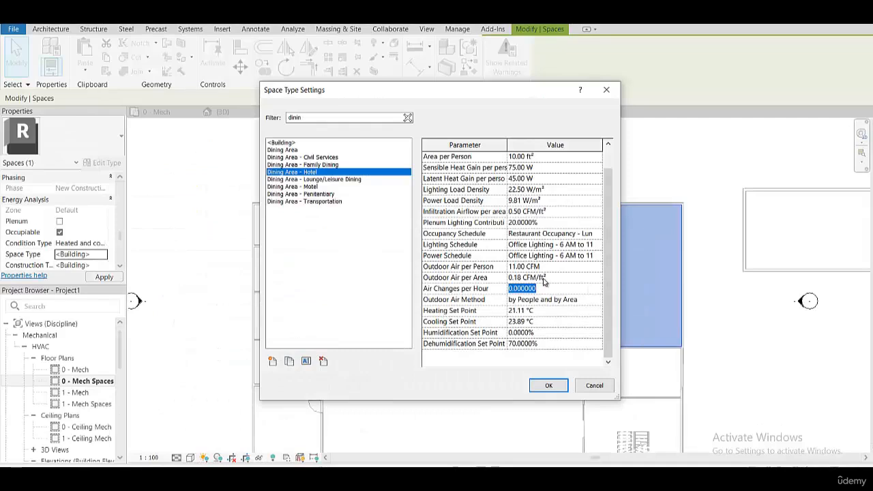
type("8")
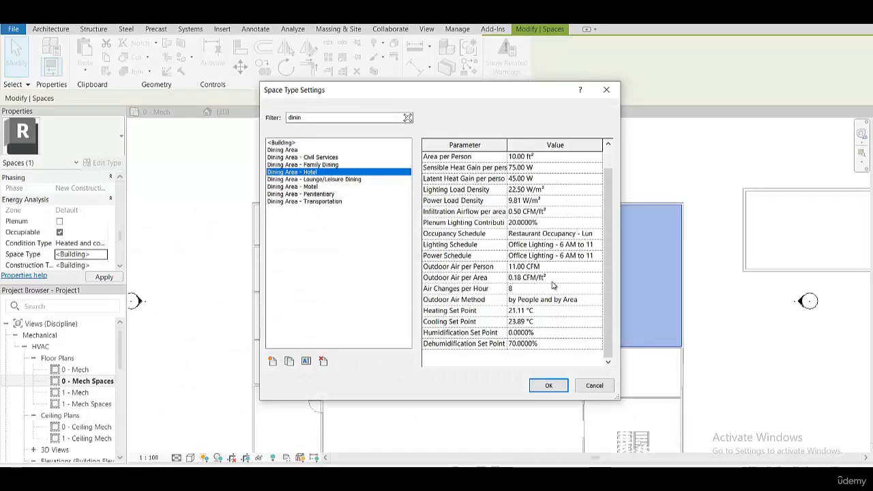
left_click(552, 300)
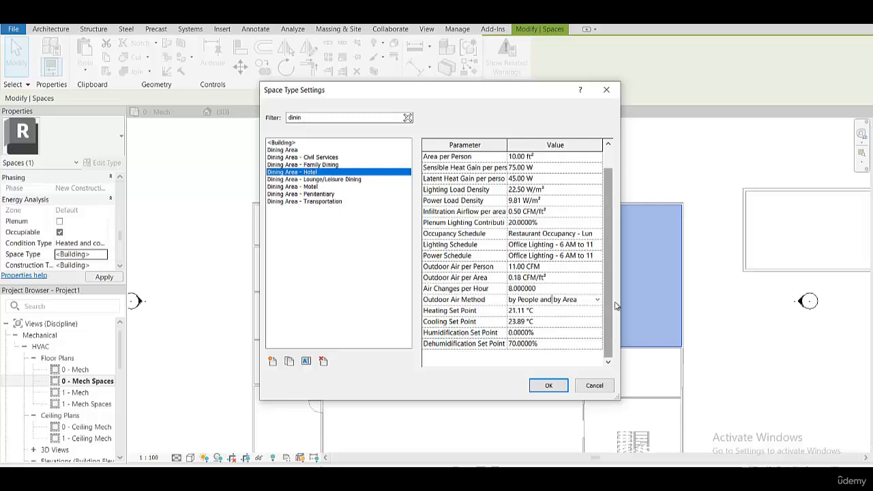
left_click(595, 303)
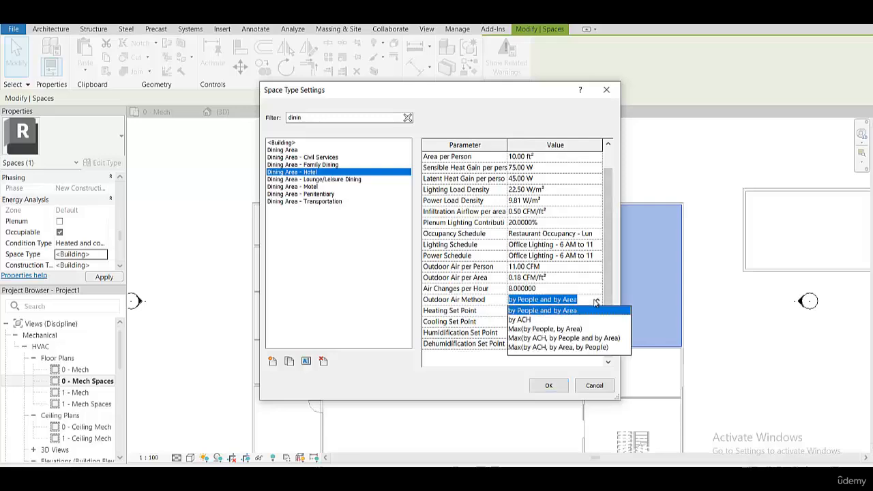
left_click(530, 338)
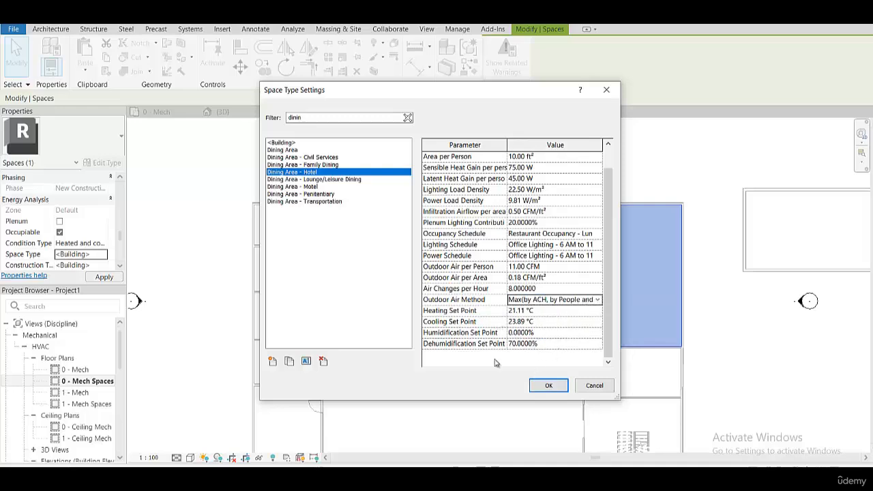
Step: Set the cooling set point to 22 °C and apply the Dining Area - Hotel space type to the Dining Hall
left_click(556, 312)
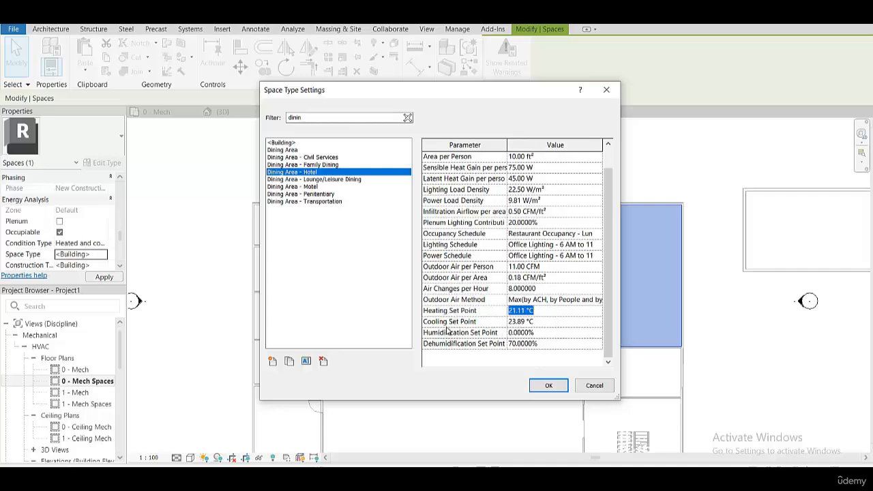
left_click(555, 324)
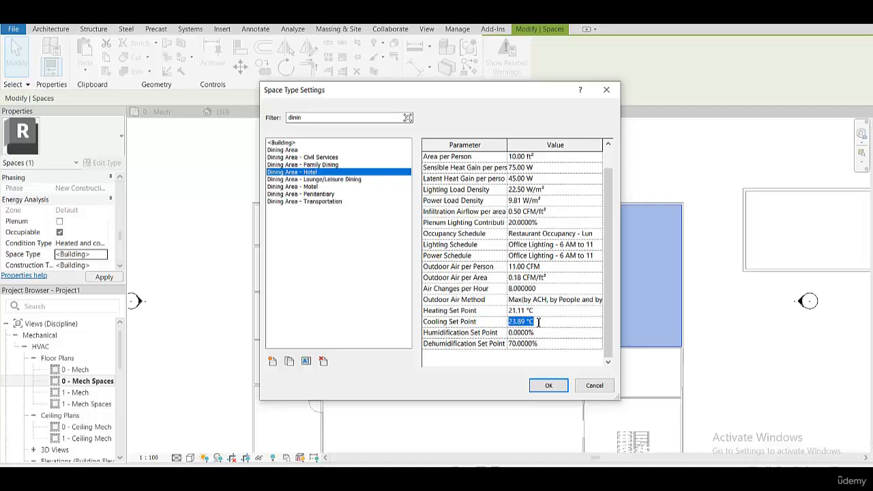
type("22")
left_click(458, 355)
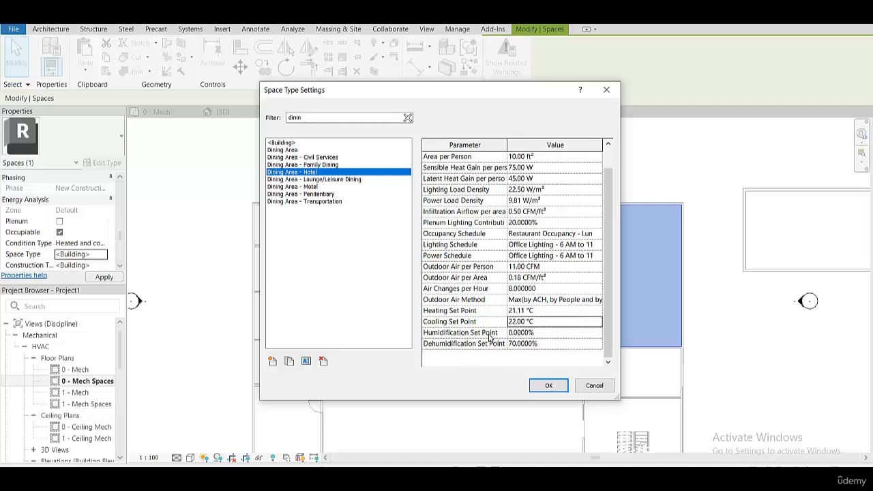
left_click(549, 387)
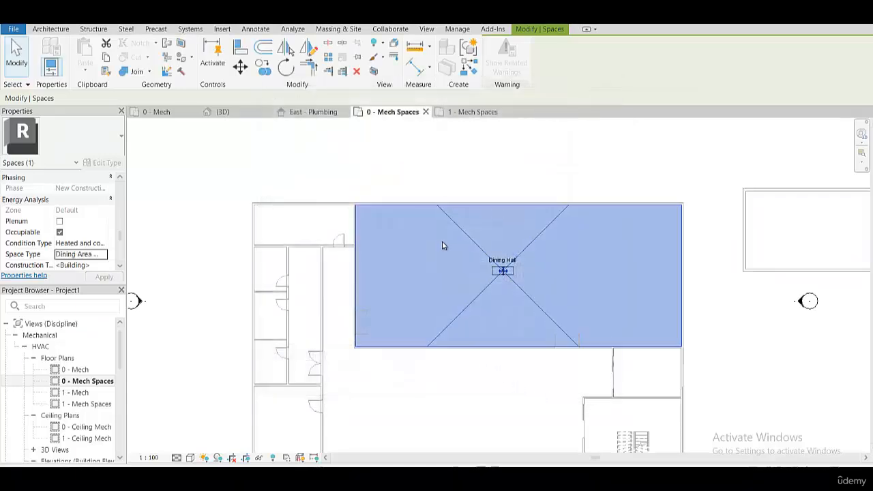
Step: Open the Dining Hall's construction type settings, select Construction 1 and check its analytic construction for roofs
scroll(117, 233, "down", 3)
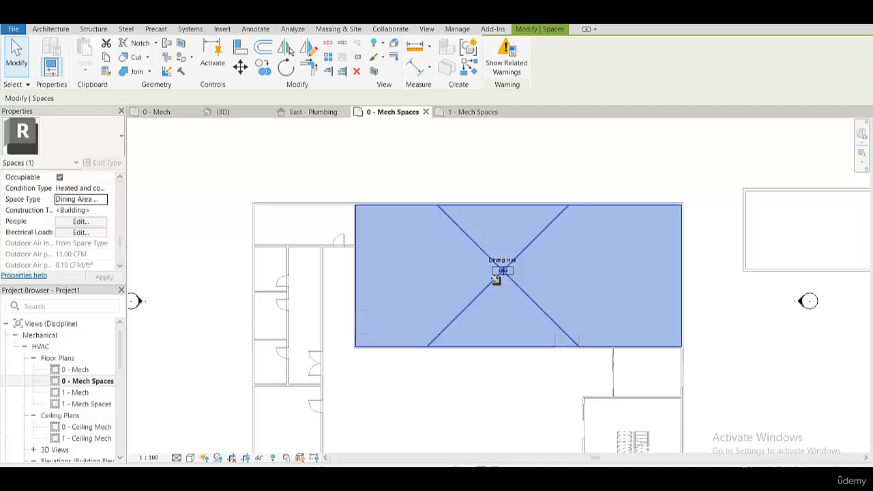
left_click(95, 210)
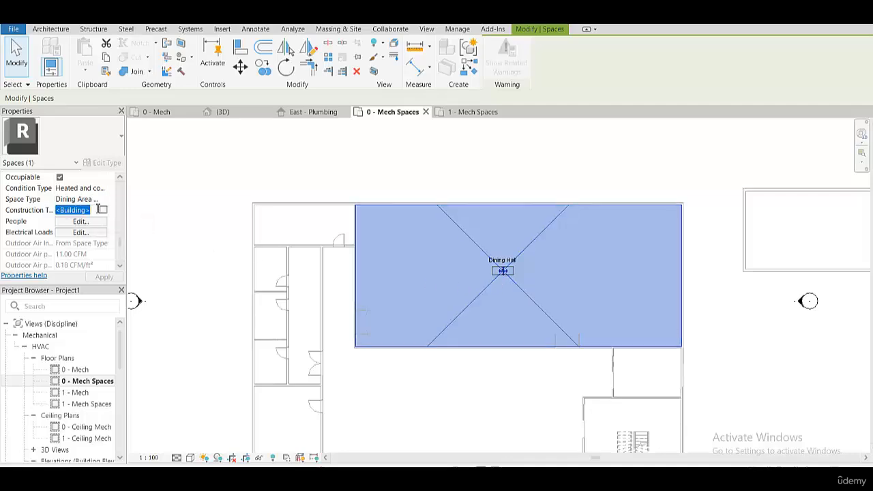
left_click(102, 210)
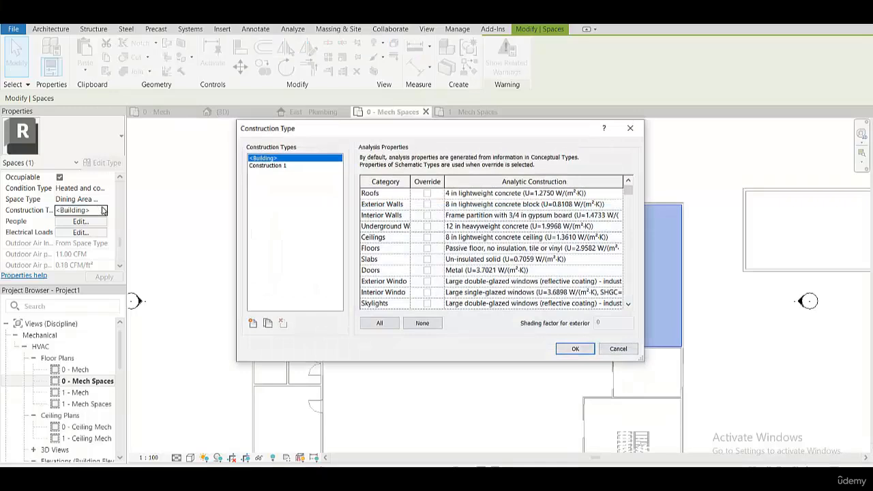
left_click(271, 165)
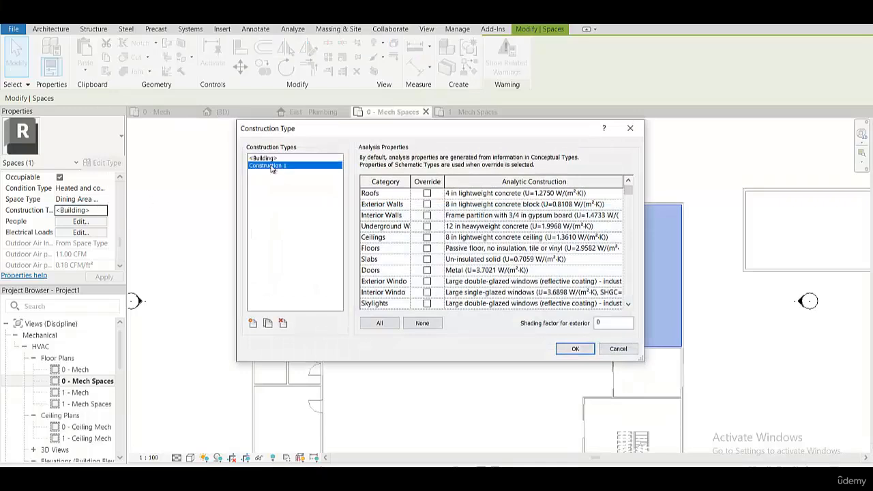
left_click(449, 197)
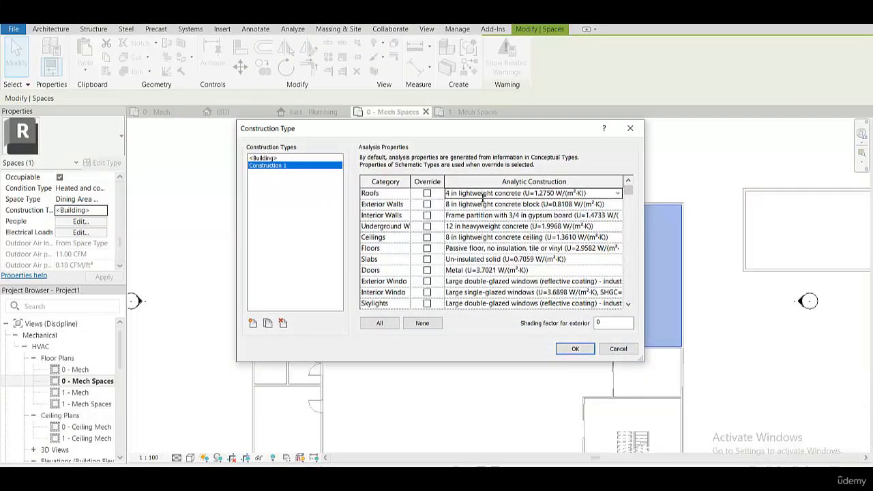
left_click(618, 195)
left_click(618, 196)
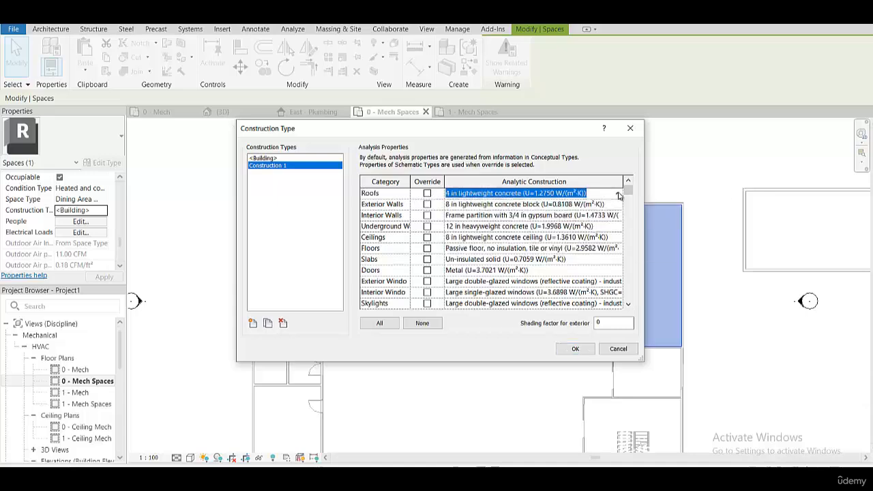
Step: Override roofs, exterior walls, interior walls, ceilings, floors, doors and exterior windows in Construction 1 and apply it to the Dining Hall
left_click(428, 195)
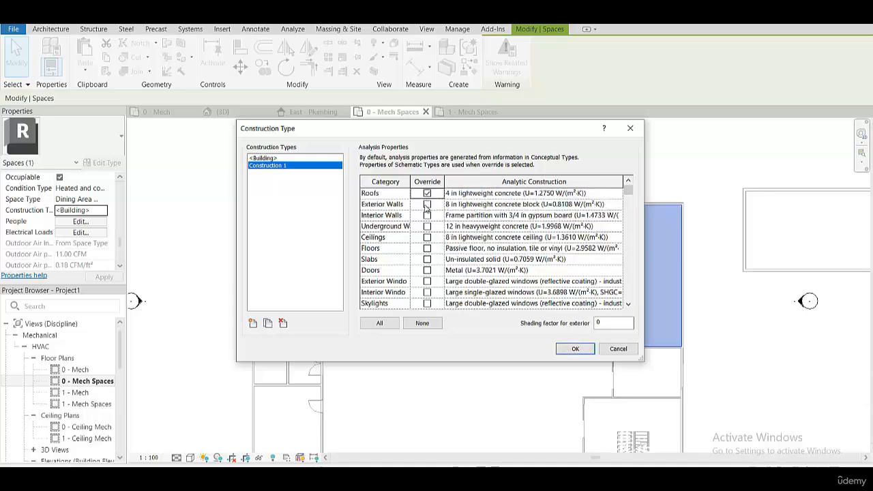
left_click(427, 204)
left_click(427, 216)
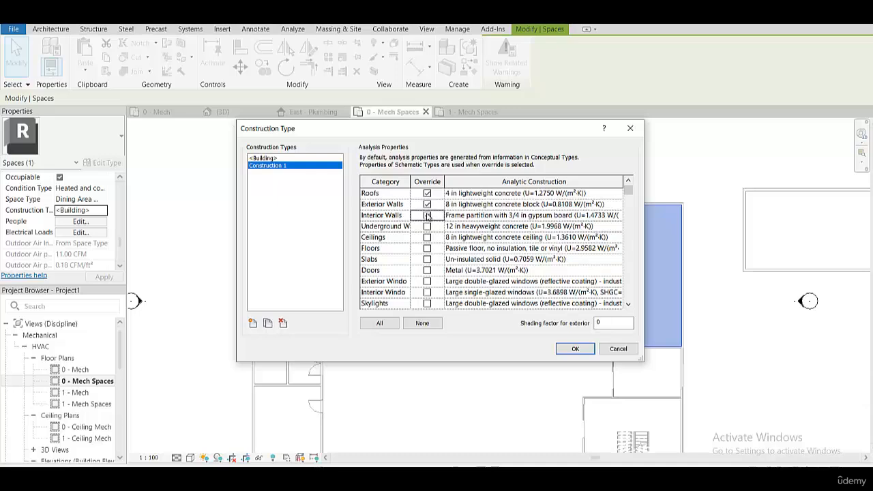
left_click(428, 238)
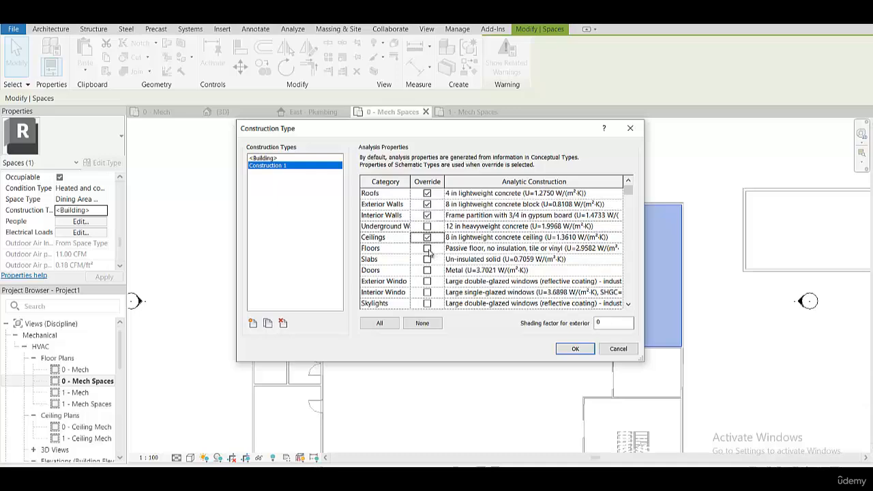
left_click(427, 249)
left_click(427, 270)
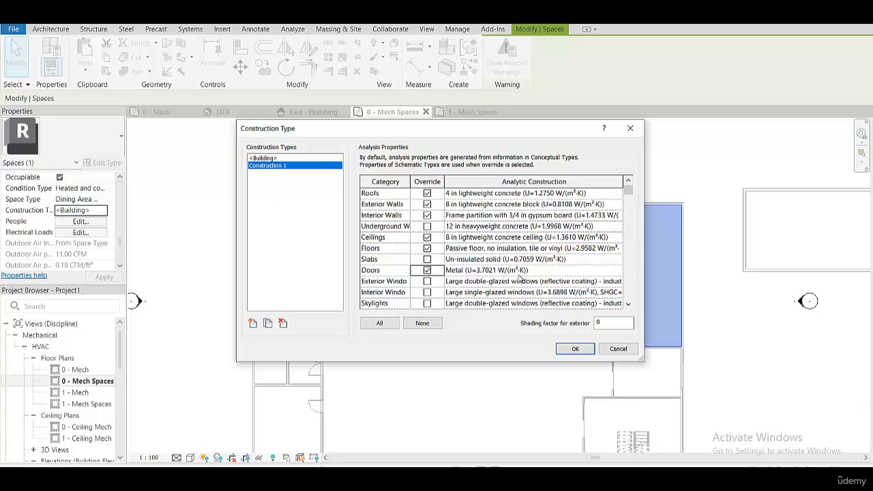
left_click(427, 282)
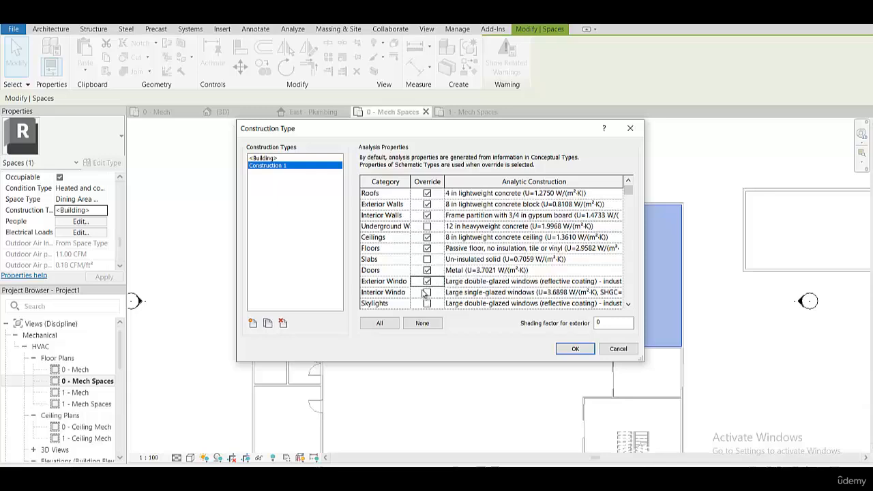
left_click(575, 348)
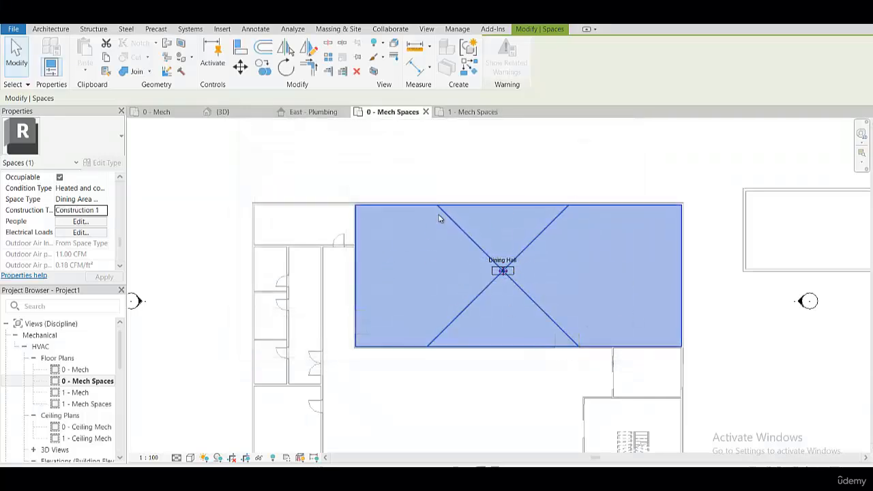
Step: Review the Dining Hall's people settings, keeping the occupancy and heat gain values at By Space Type
left_click(75, 223)
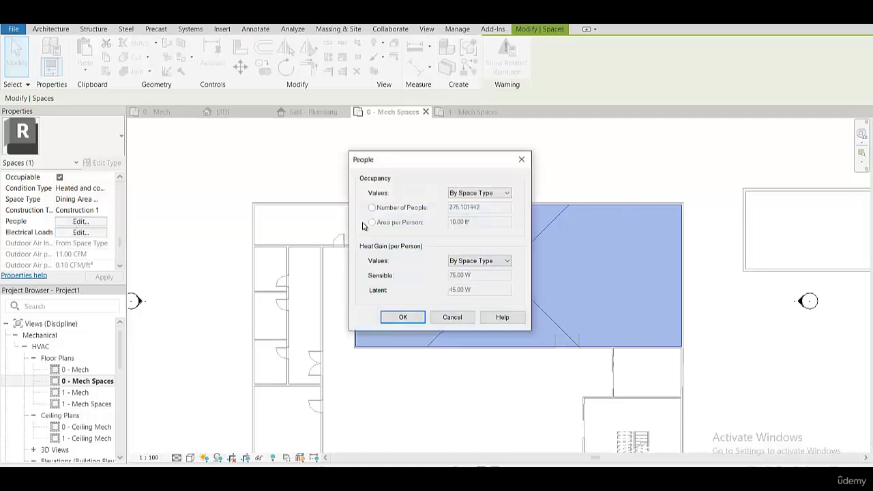
left_click(490, 195)
left_click(479, 203)
left_click(460, 262)
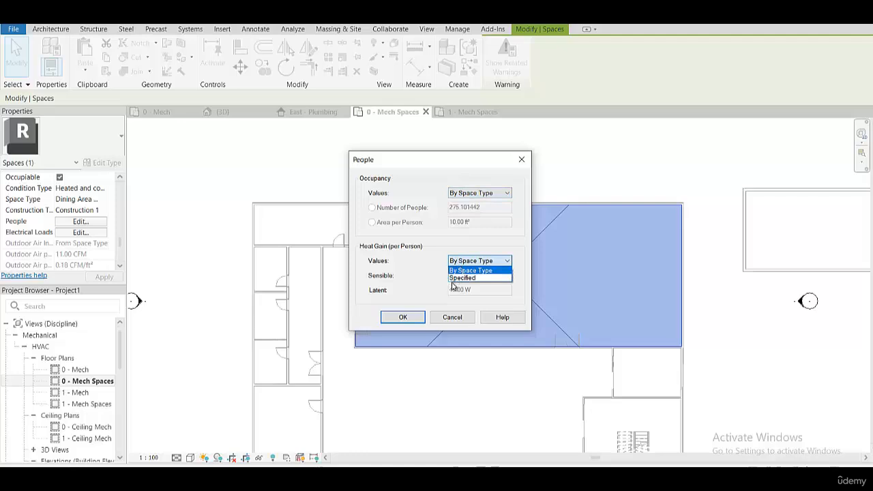
left_click(452, 285)
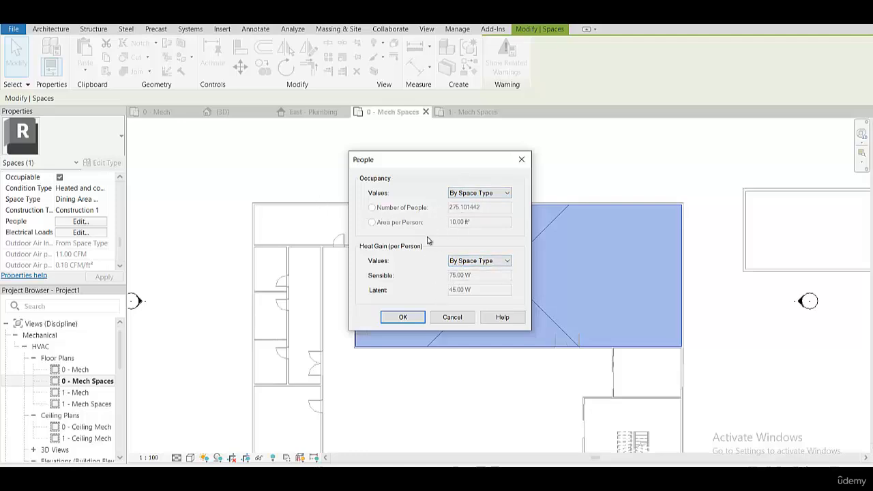
left_click(401, 318)
Step: Review the Dining Hall's electrical loads, keeping the lighting values at By Space Type, and deselect the space
left_click(94, 234)
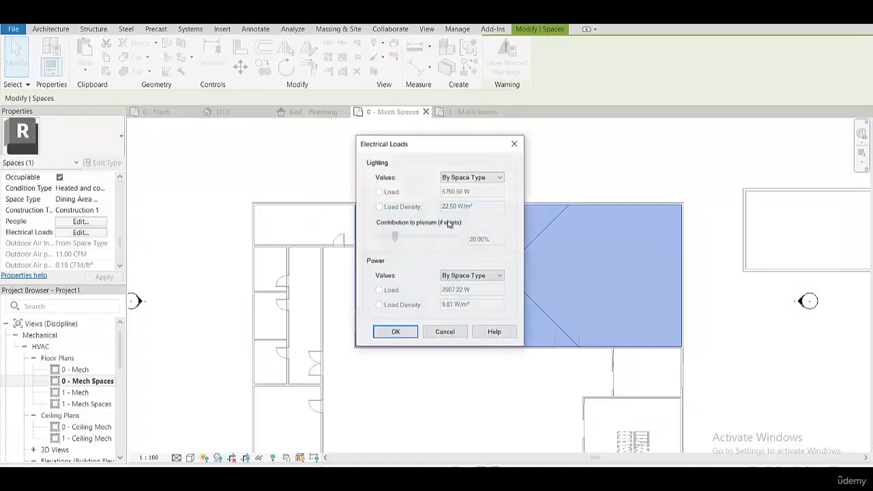
left_click(467, 178)
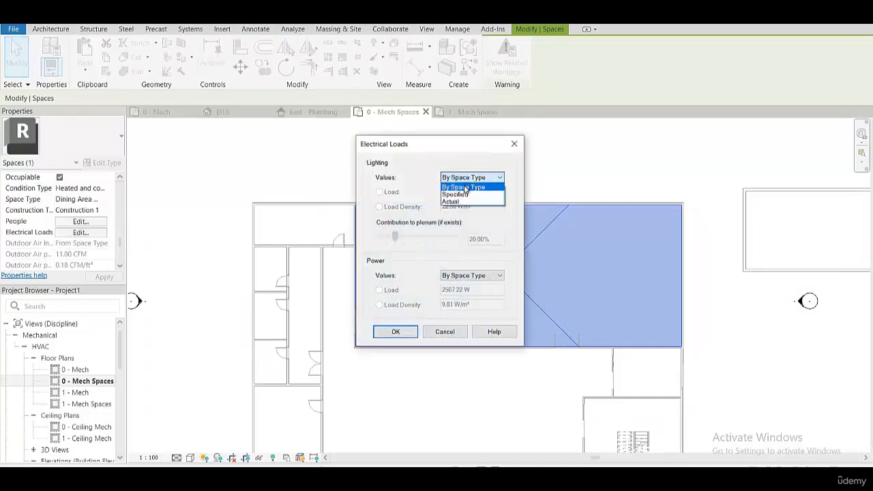
left_click(467, 181)
left_click(466, 179)
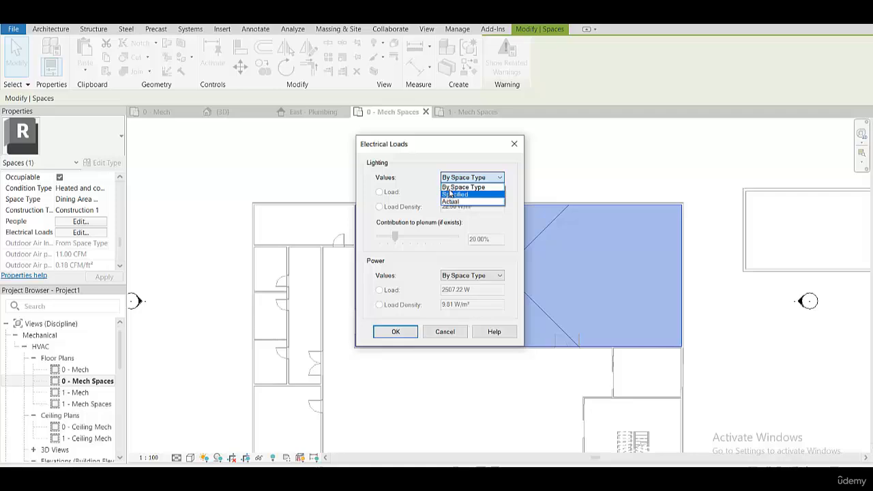
left_click(455, 187)
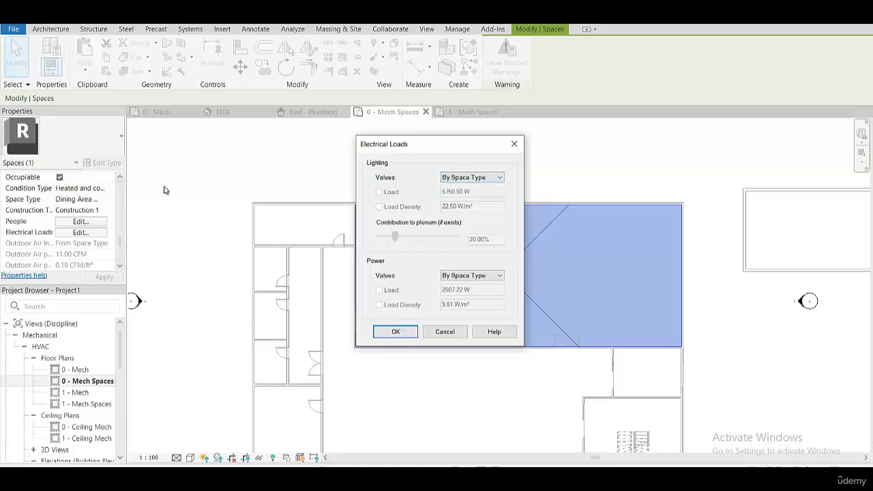
left_click(395, 331)
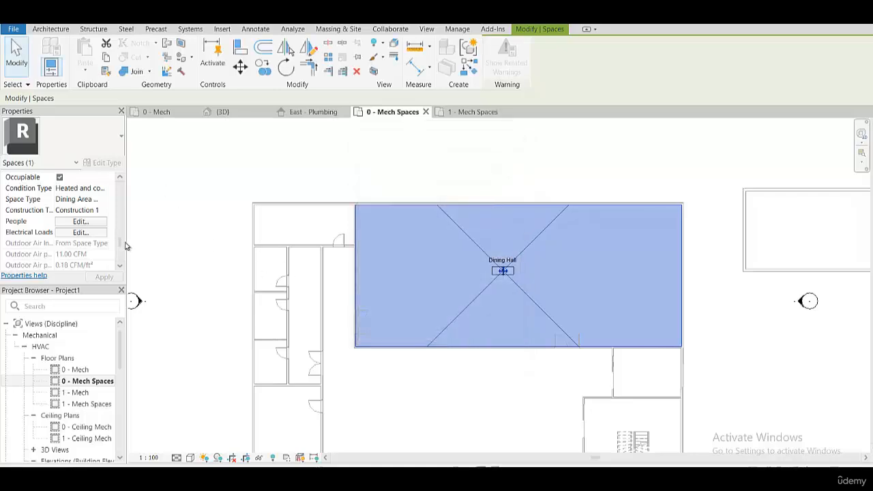
left_click_drag(121, 244, 122, 254)
scroll(109, 235, "up", 5)
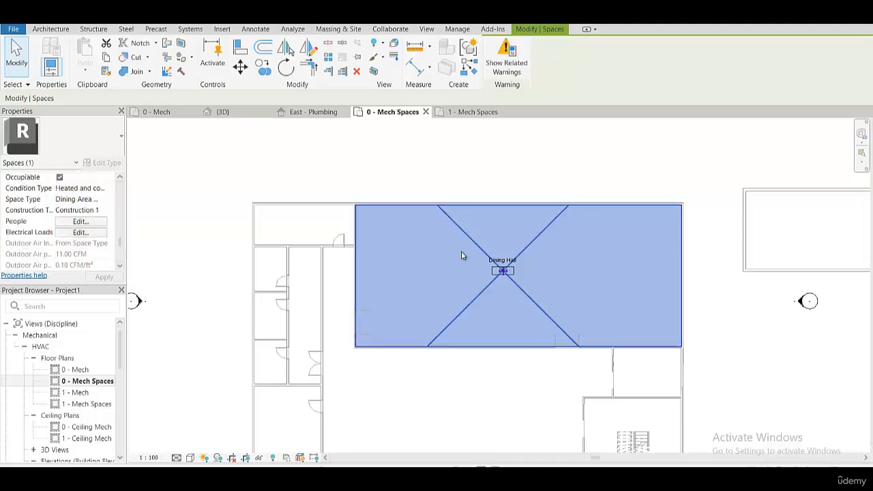
left_click(530, 176)
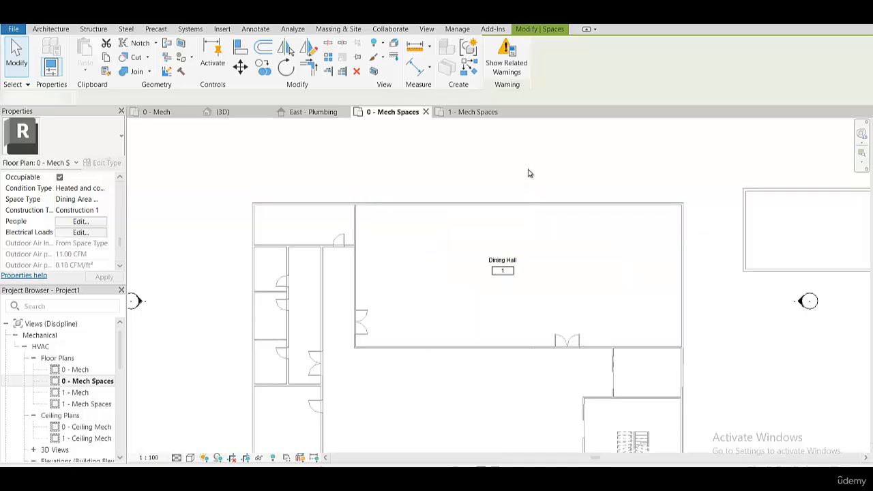